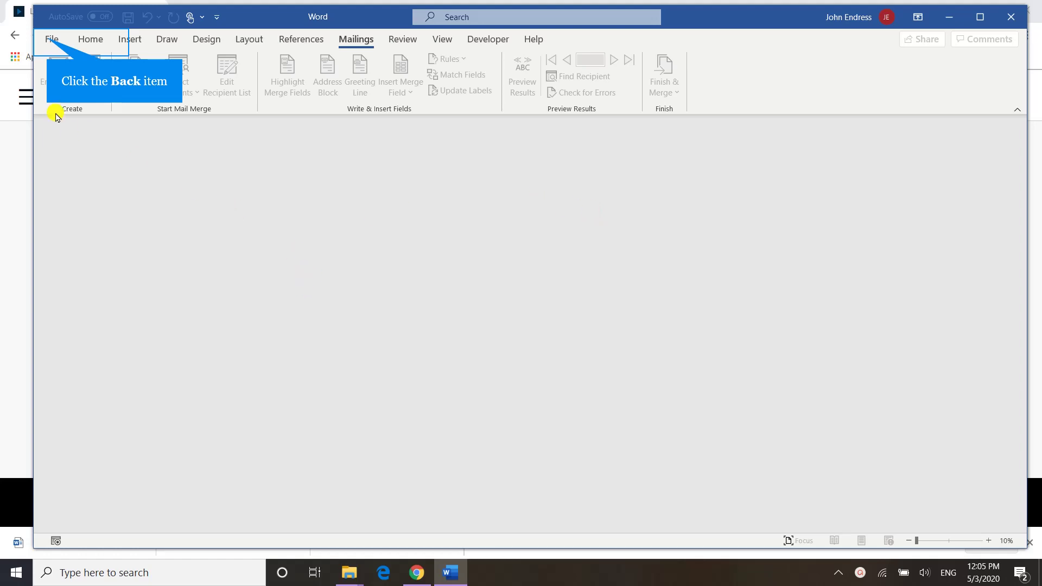
Open the recent Suppliers document from the MailMerge folder.
click(48, 40)
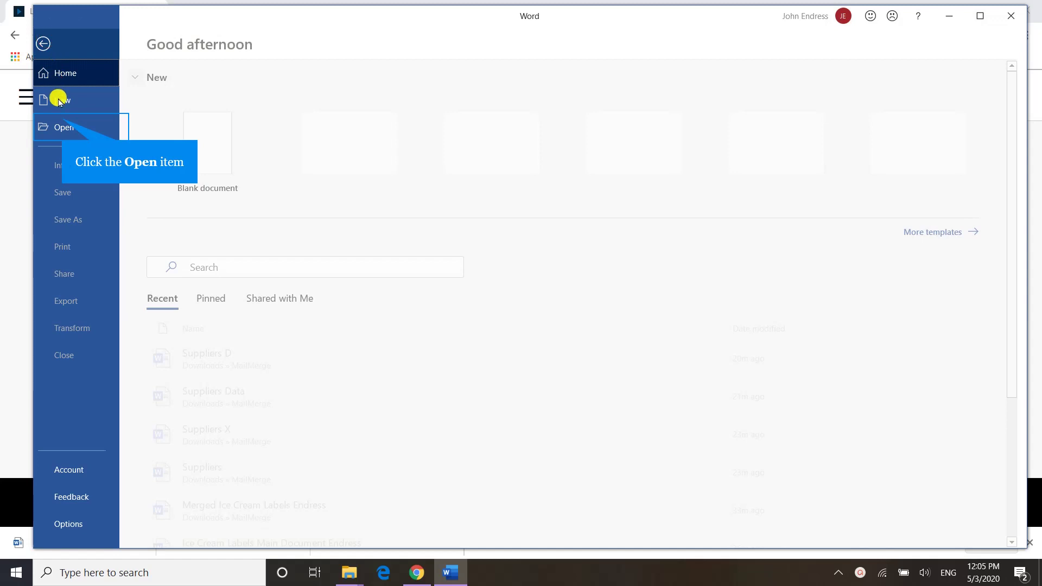
click(62, 121)
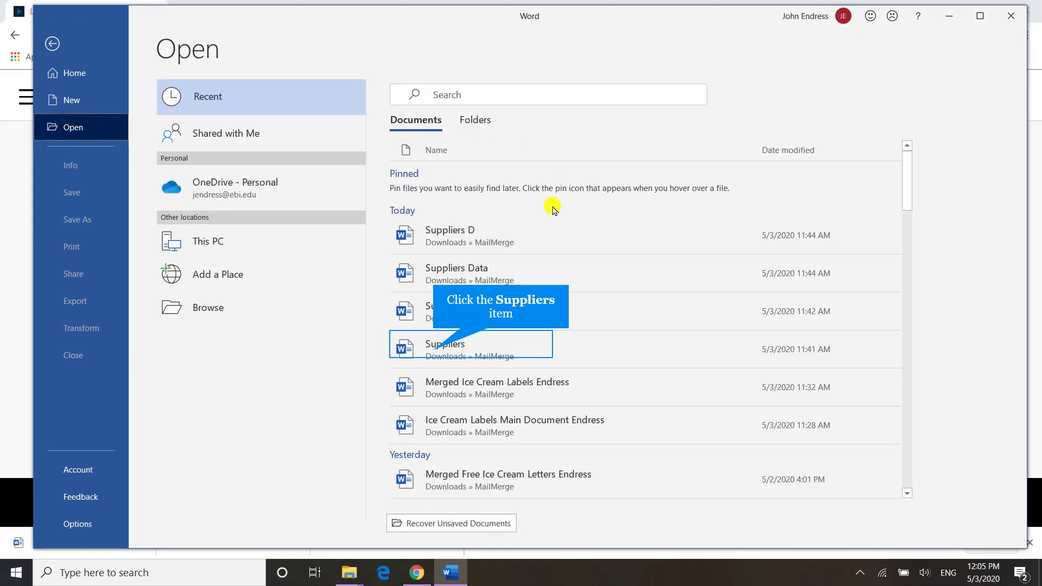
click(441, 346)
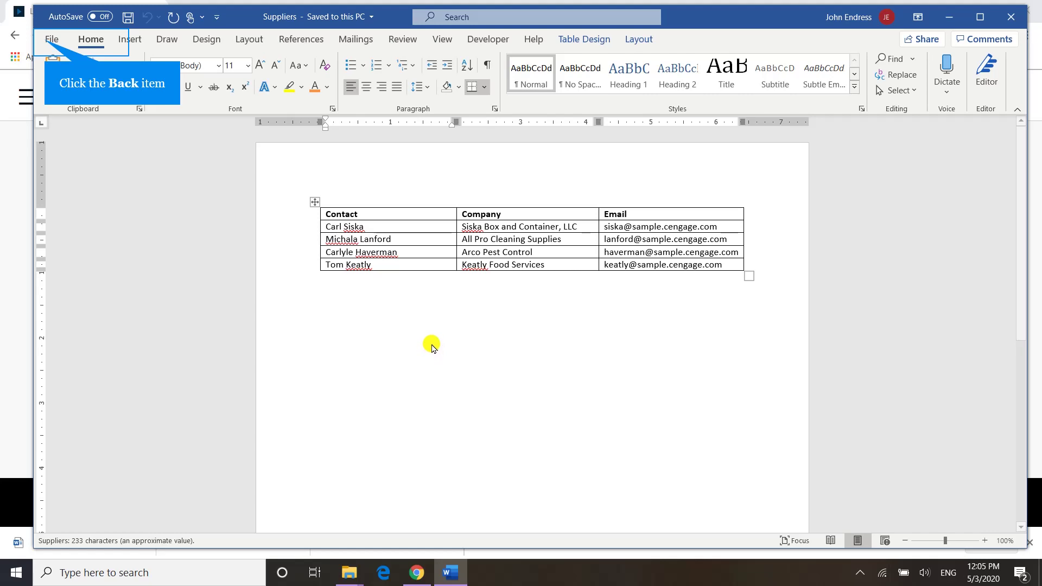
Start saving a copy of the Suppliers document in the MailMerge folder and clear the proposed file name.
click(46, 41)
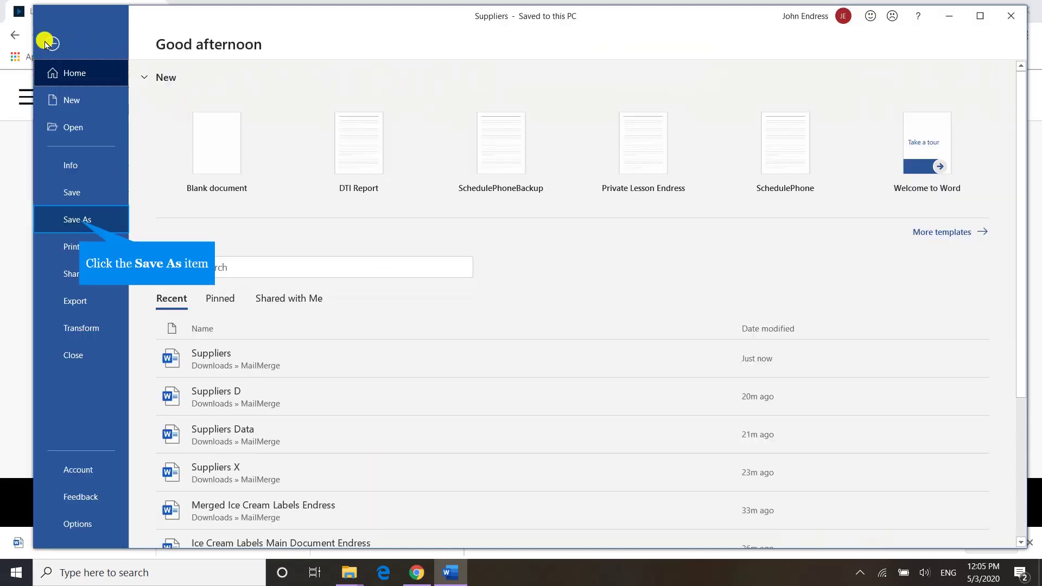
click(72, 221)
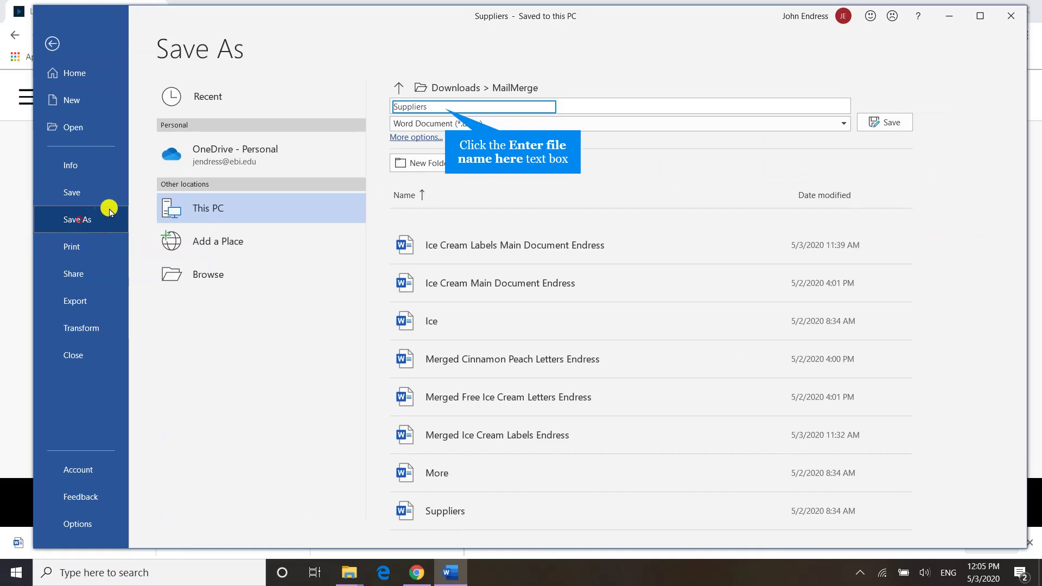
click(436, 107)
key(BackSpace)
text(S)
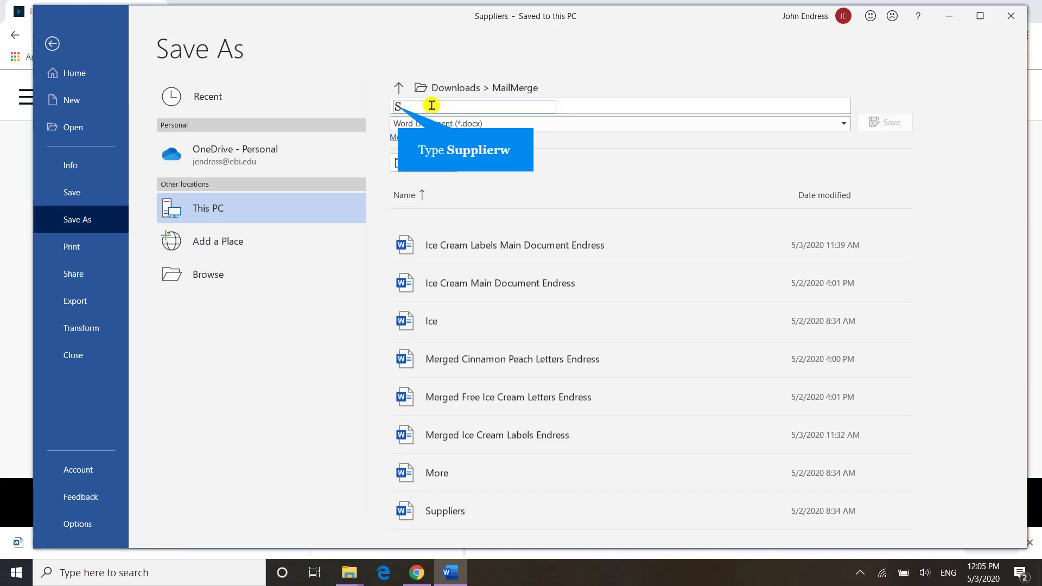
text(upplierw)
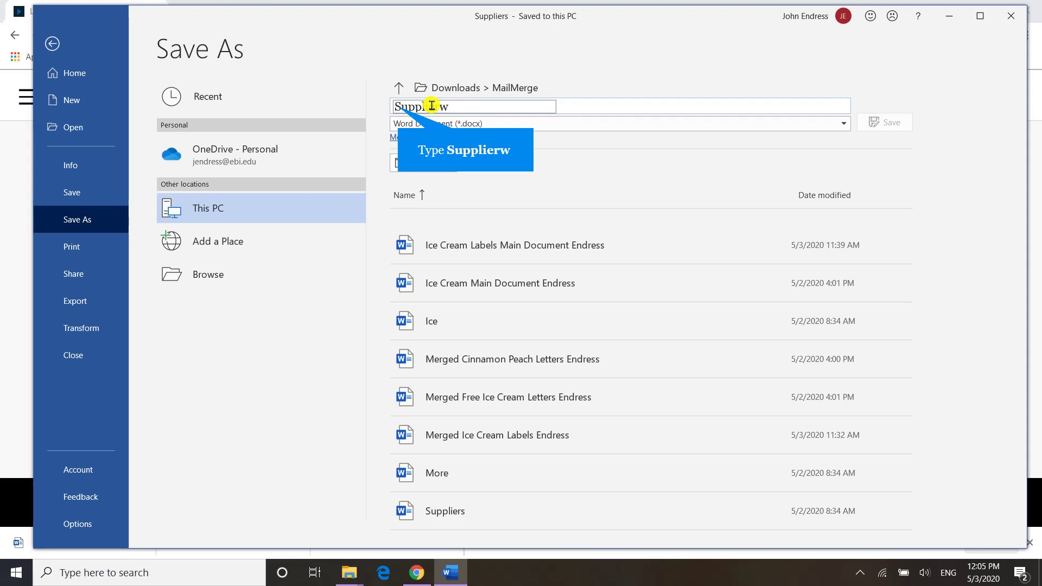
key(BackSpace)
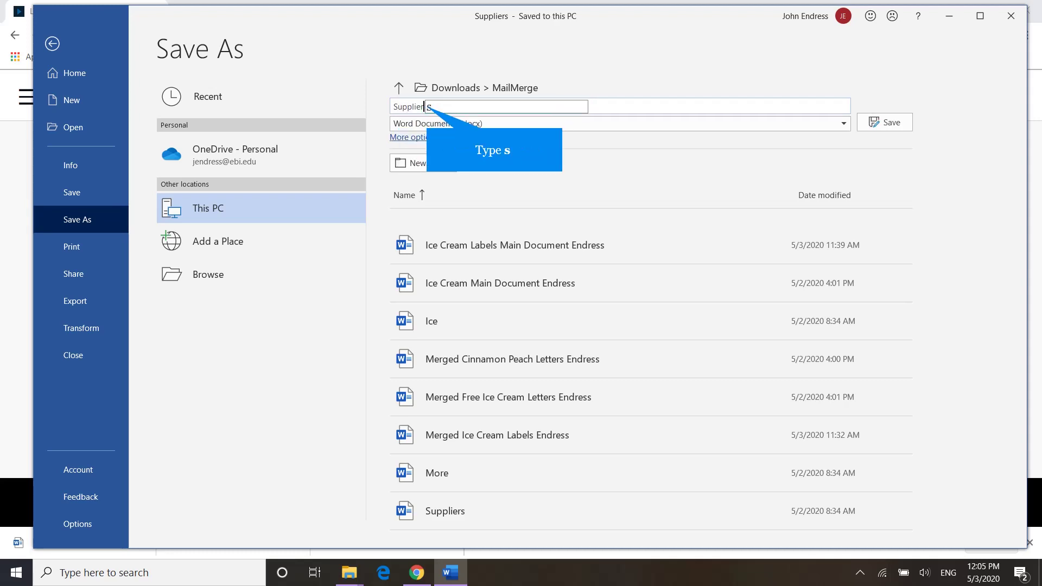
text(s)
key(BackSpace)
key(BackSpace)
key(BackSpace)
key(BackSpace)
key(BackSpace)
key(BackSpace)
key(BackSpace)
key(BackSpace)
key(BackSpace)
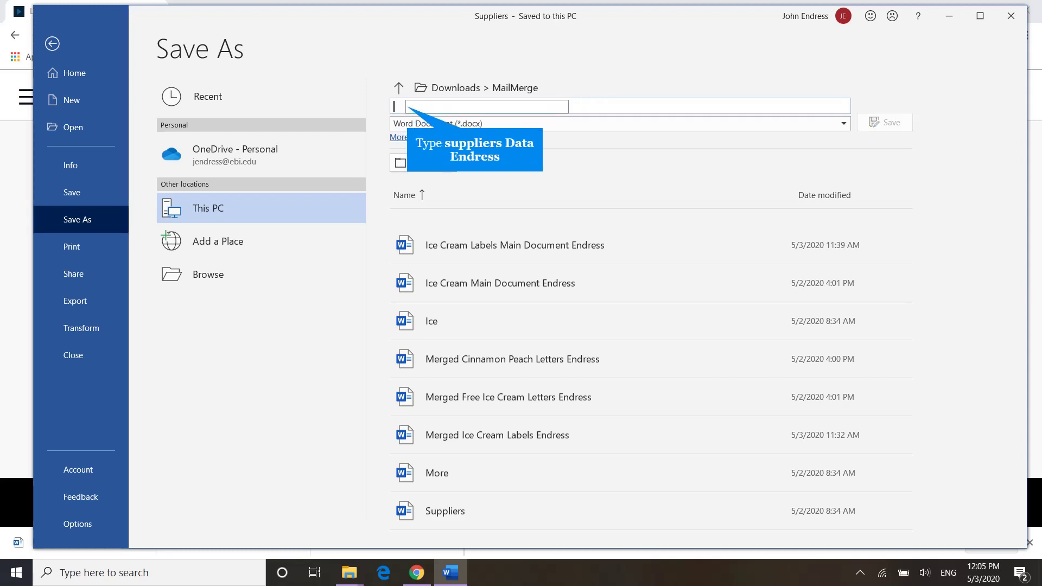
Name the copy "Suppliers Data" followed by the account holder's surname and save it as a Word document.
text(suppliers Data End)
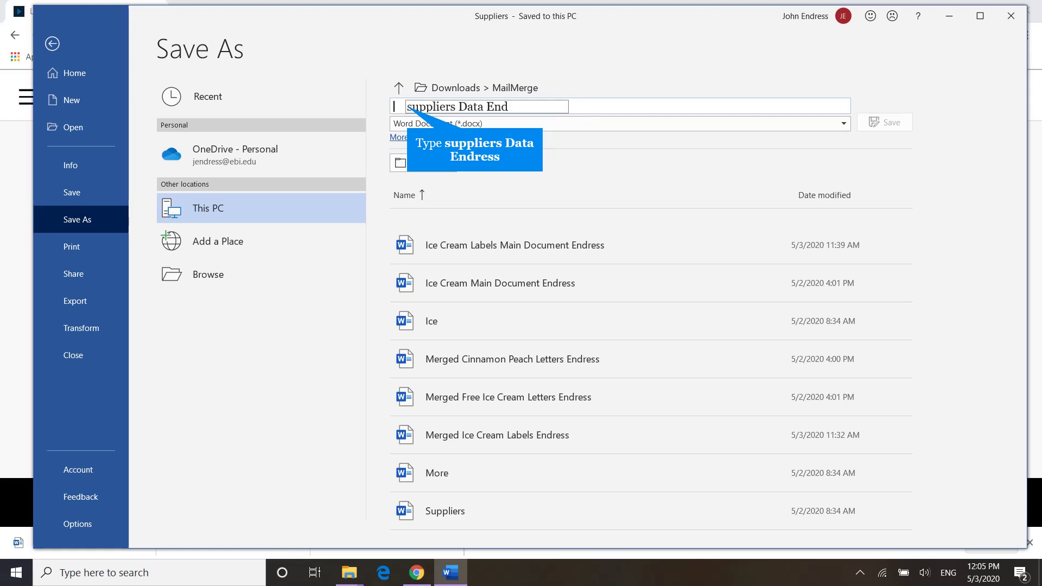
text(ress)
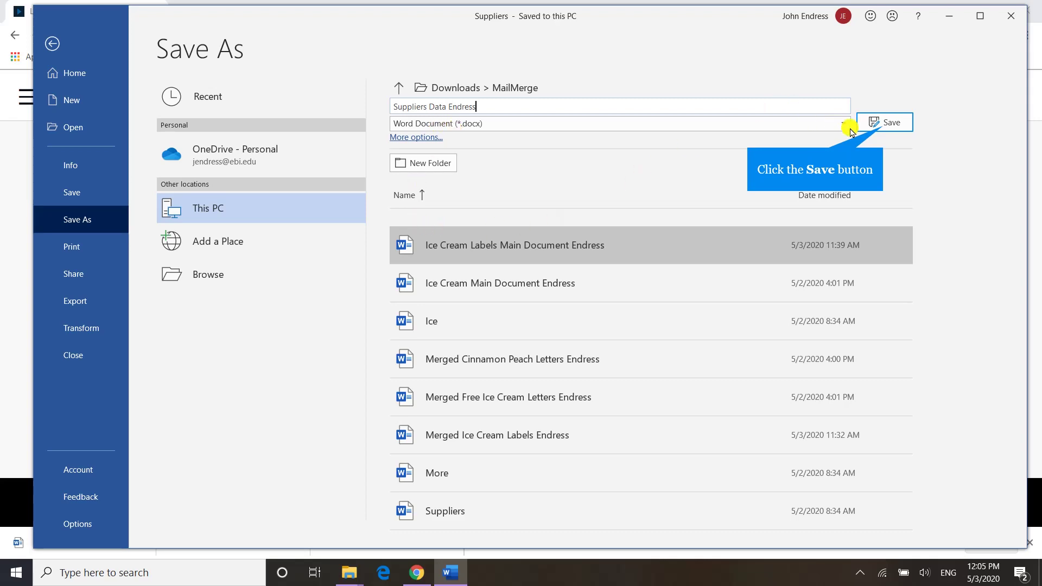
click(883, 130)
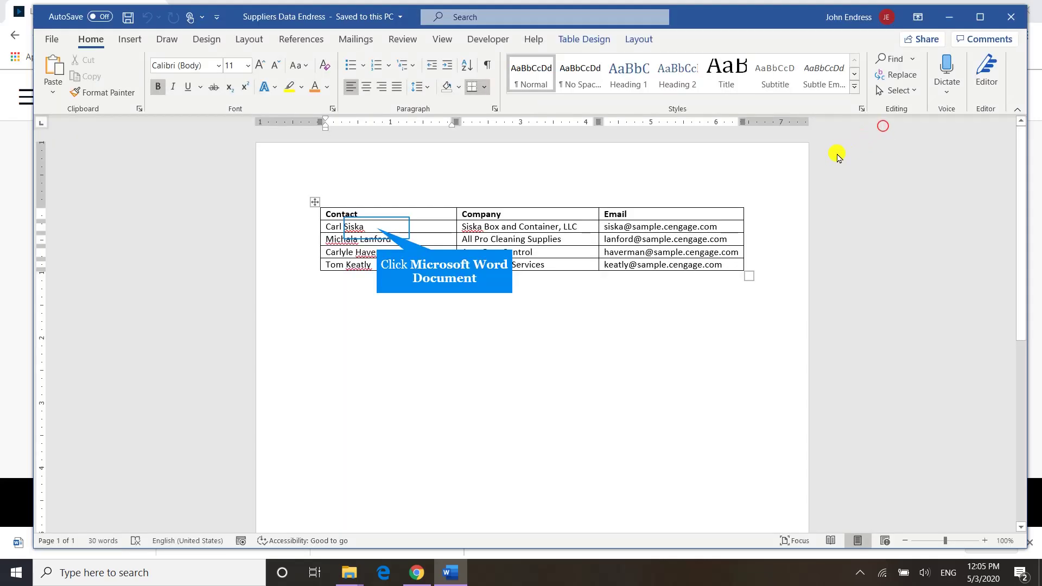
Replace the contact name in the first supplier row of the table with the account holder's full name.
click(375, 226)
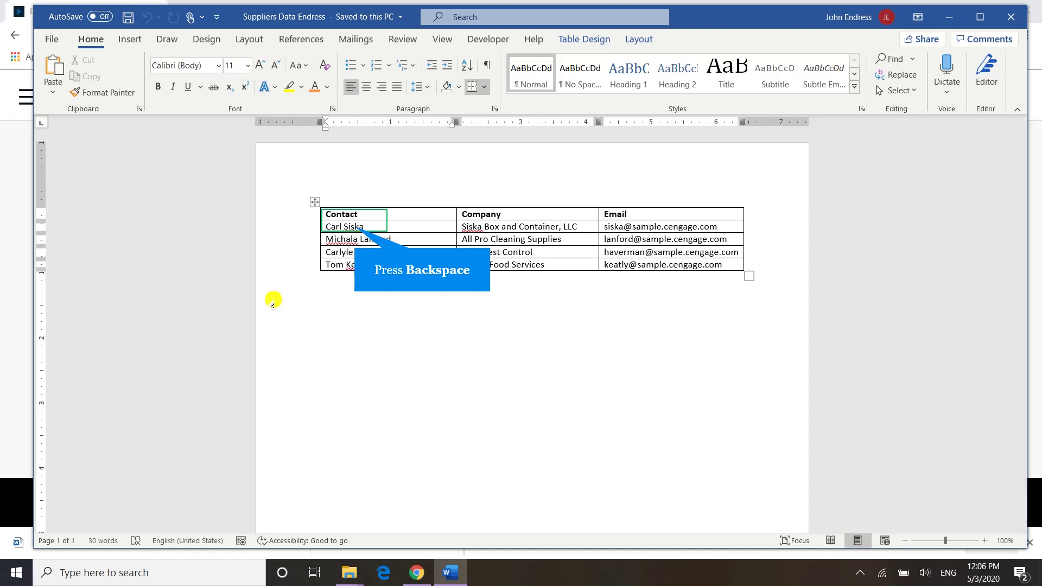
key(BackSpace)
key(BackSpace)
key(BackSpace)
key(BackSpace)
key(BackSpace)
key(BackSpace)
key(BackSpace)
key(BackSpace)
key(BackSpace)
key(BackSpace)
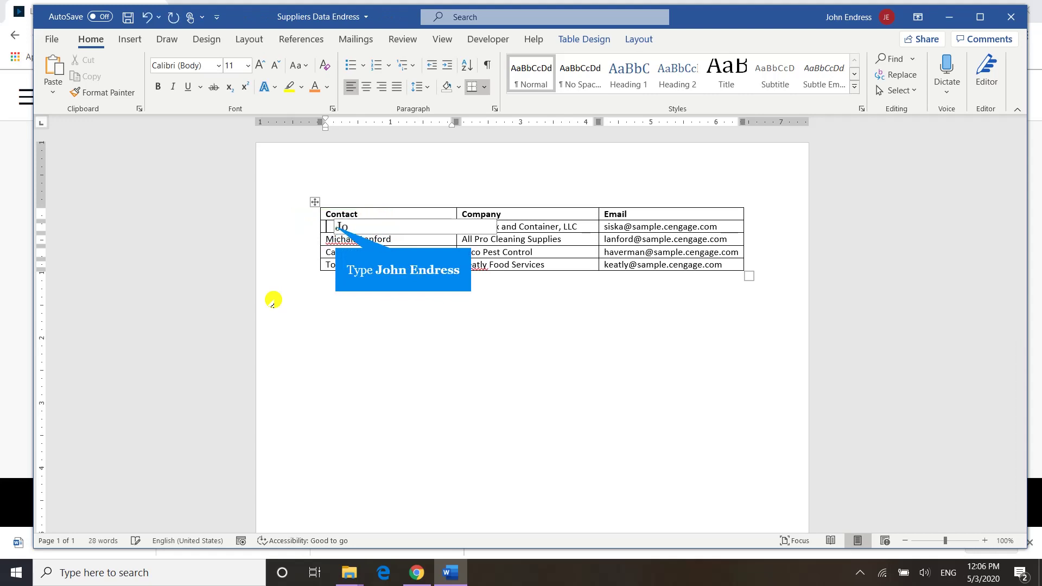
text(John Endress)
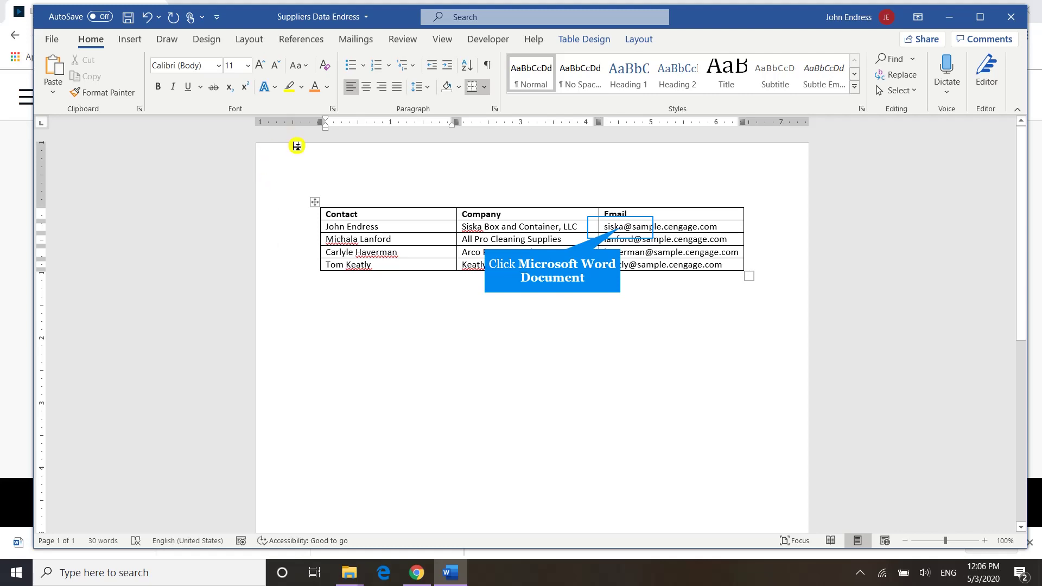
Replace the part before the @ in the first supplier row's email address with the account holder's surname in lowercase.
click(619, 226)
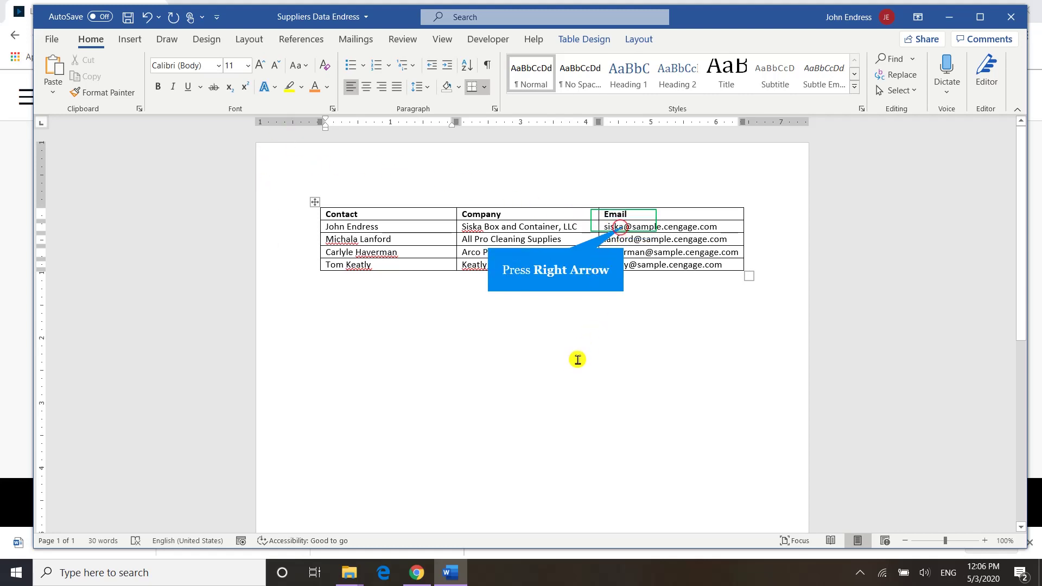
key(Right)
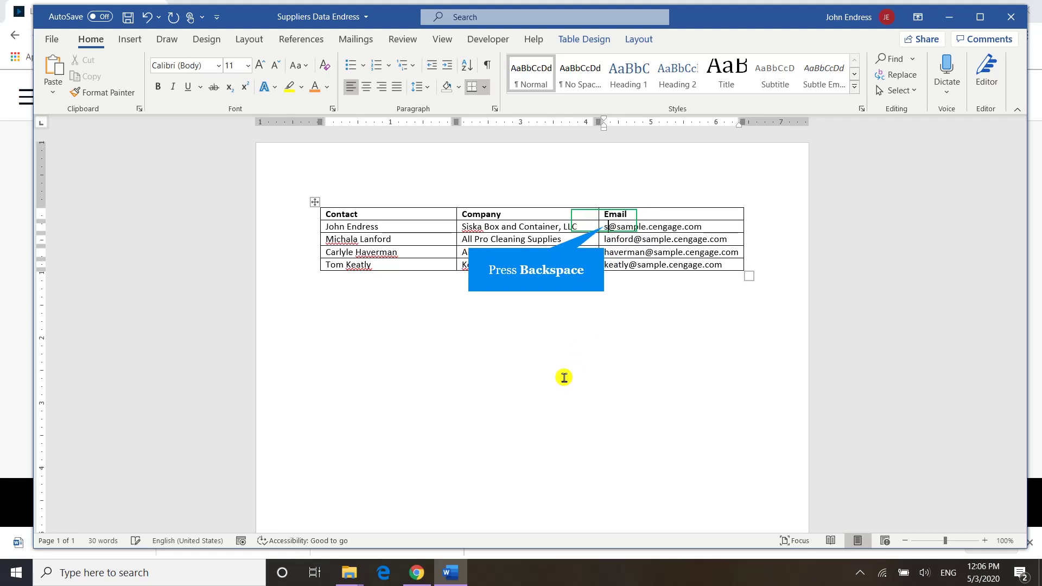
key(BackSpace)
key(BackSpace)
text(endres)
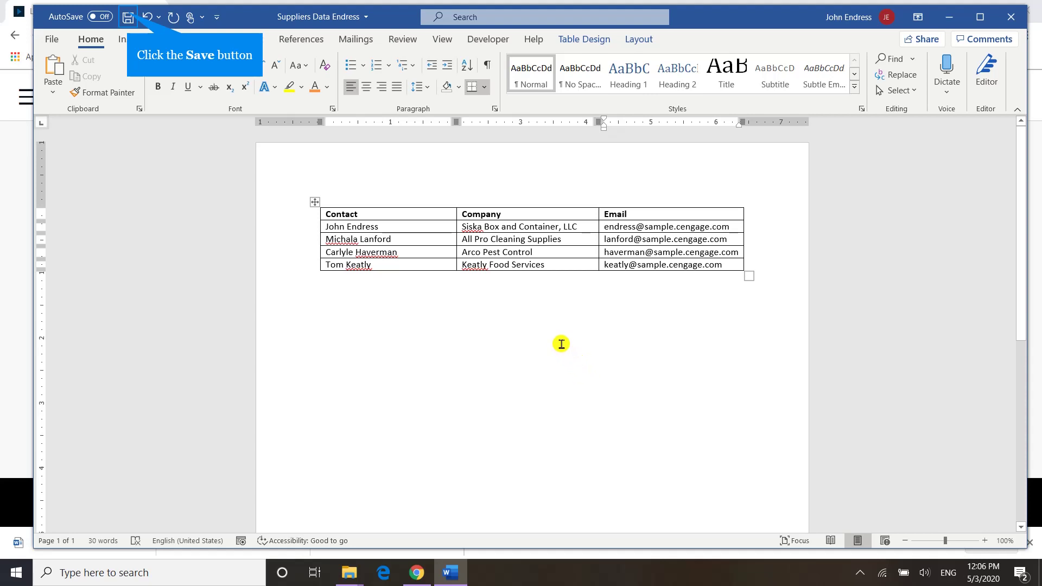
Save the edited supplier data document and close it.
click(127, 17)
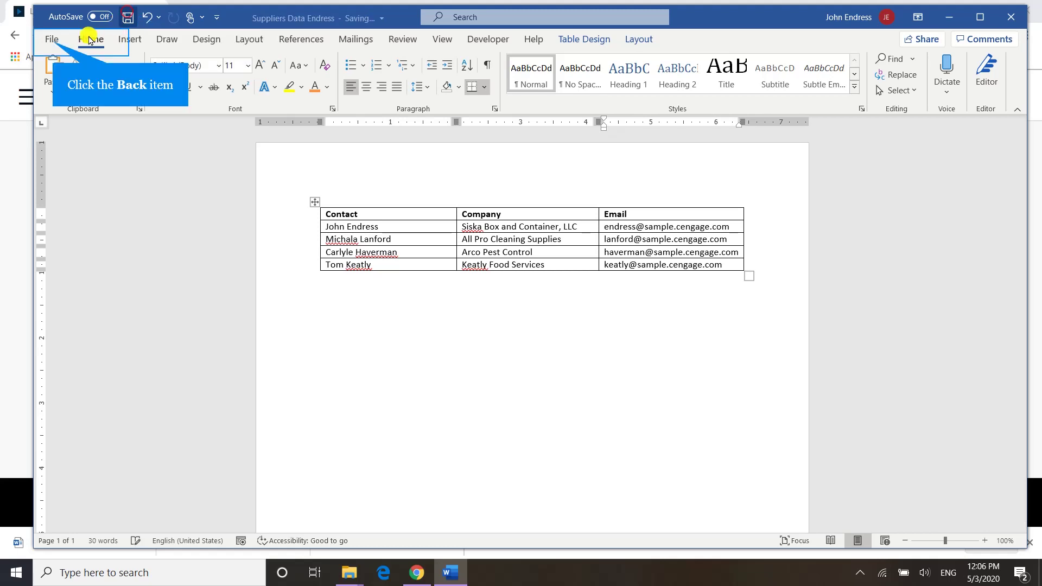
click(54, 39)
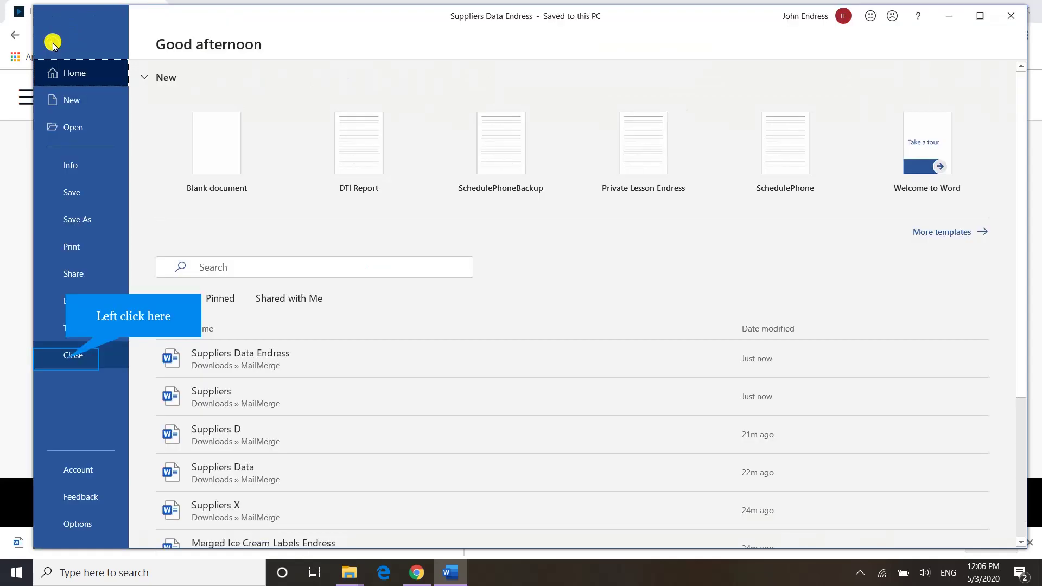
click(66, 361)
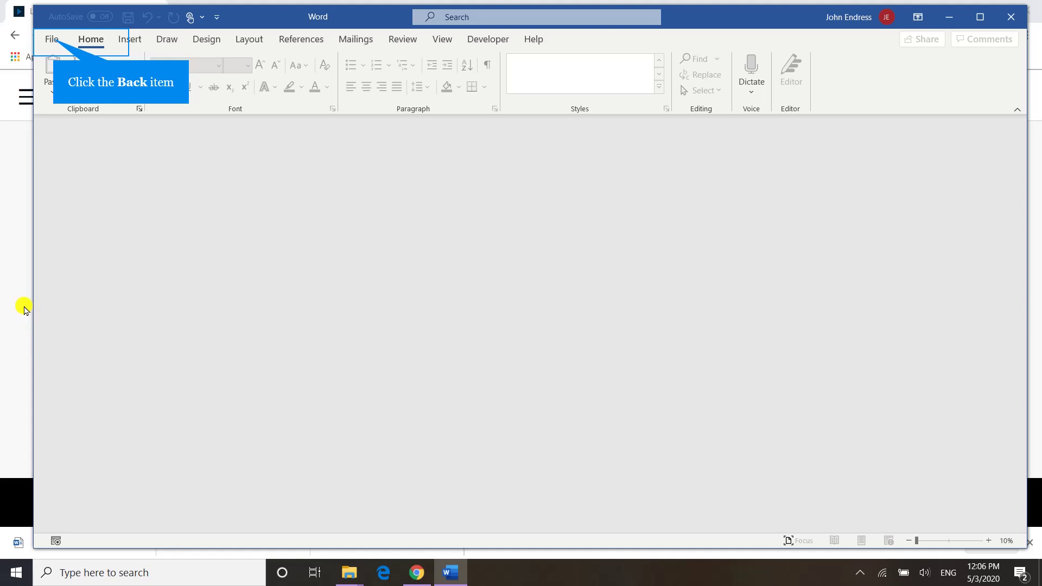
Create a blank document and save it in the MailMerge folder as "Suppliers Directory Main Document" followed by the account holder's surname.
click(51, 40)
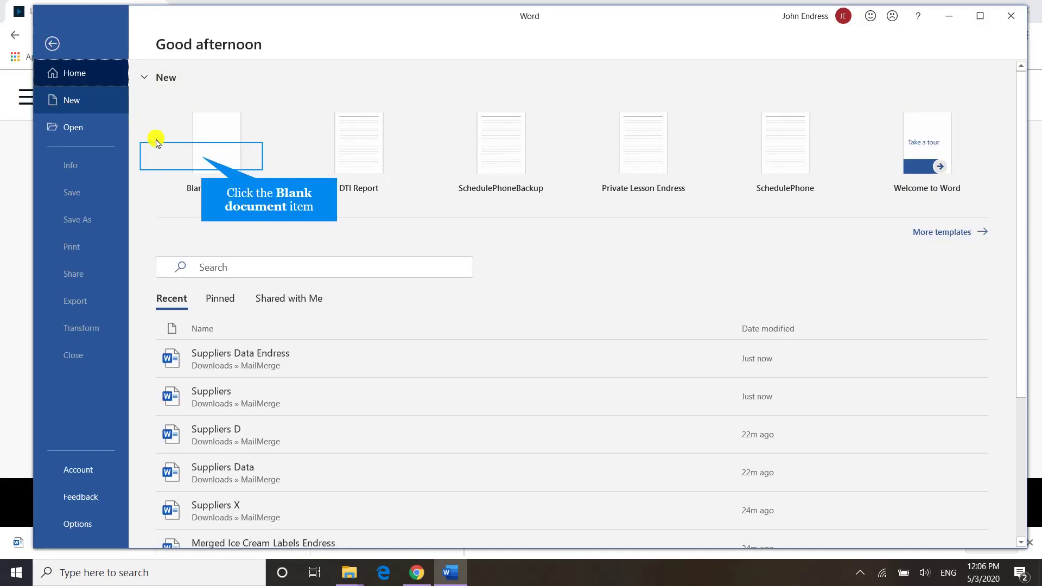
click(199, 159)
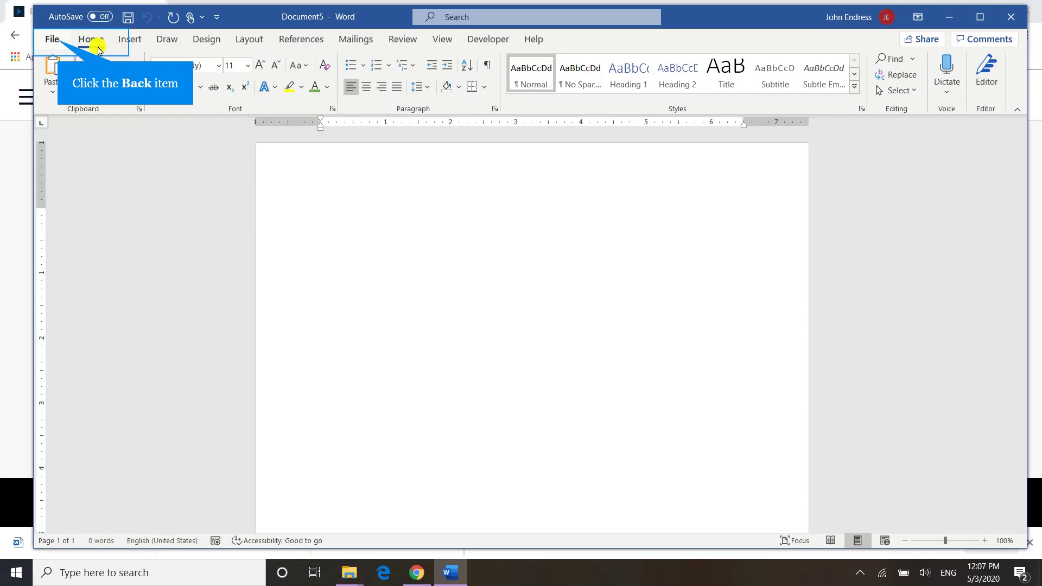
click(56, 40)
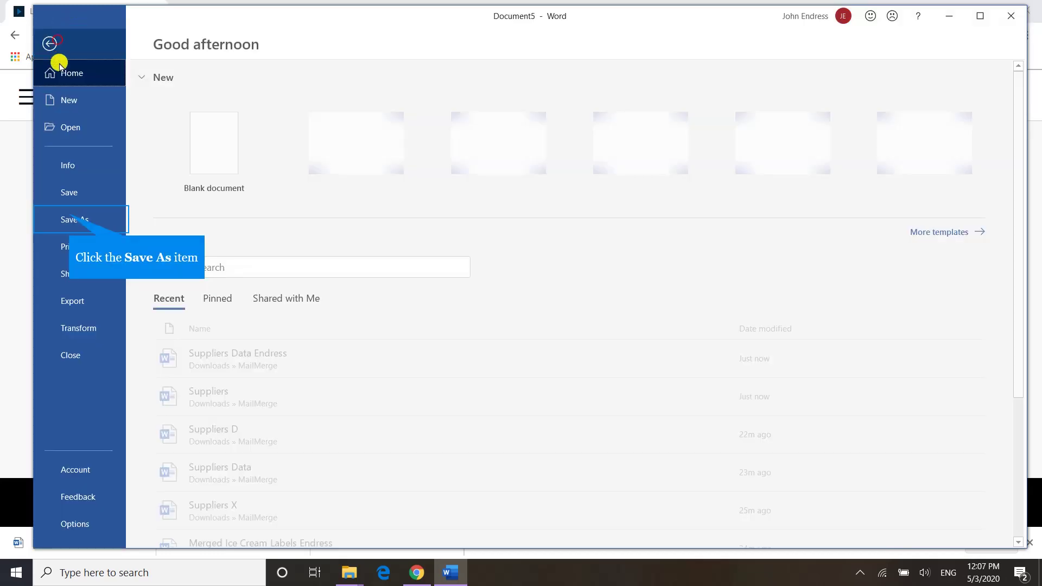
click(74, 218)
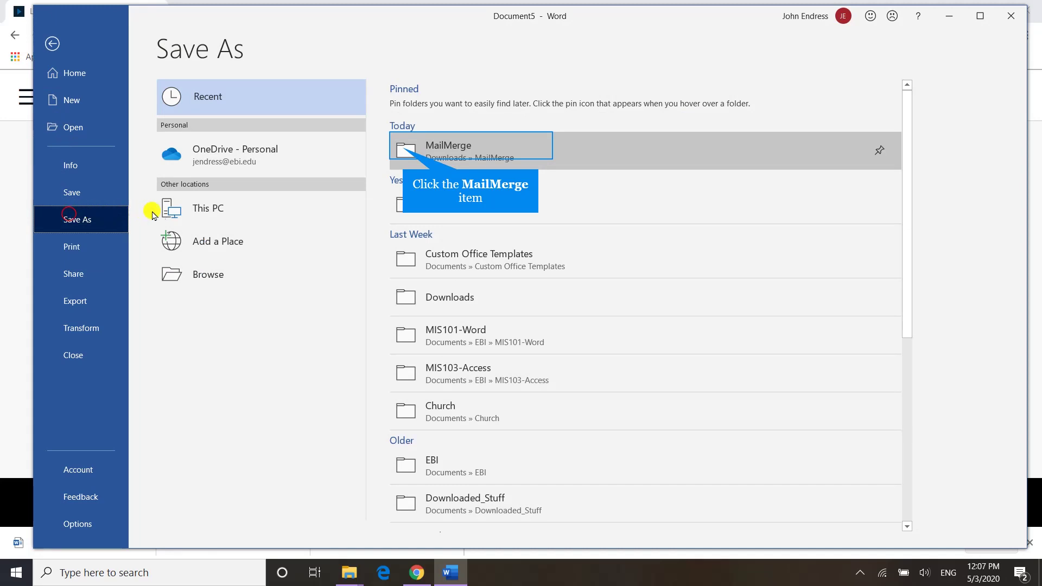
click(401, 150)
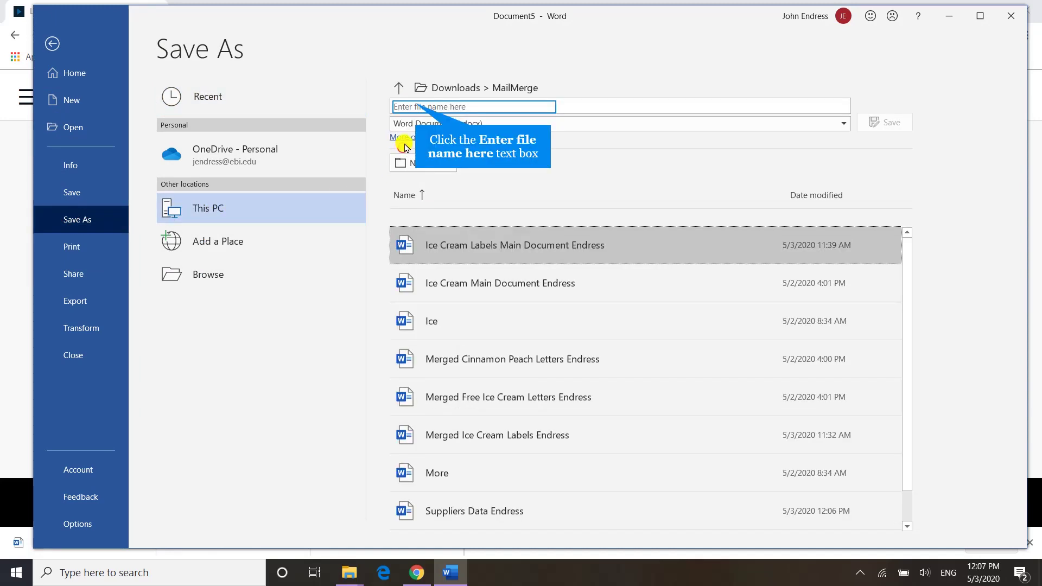
click(412, 104)
text(Suppliers D)
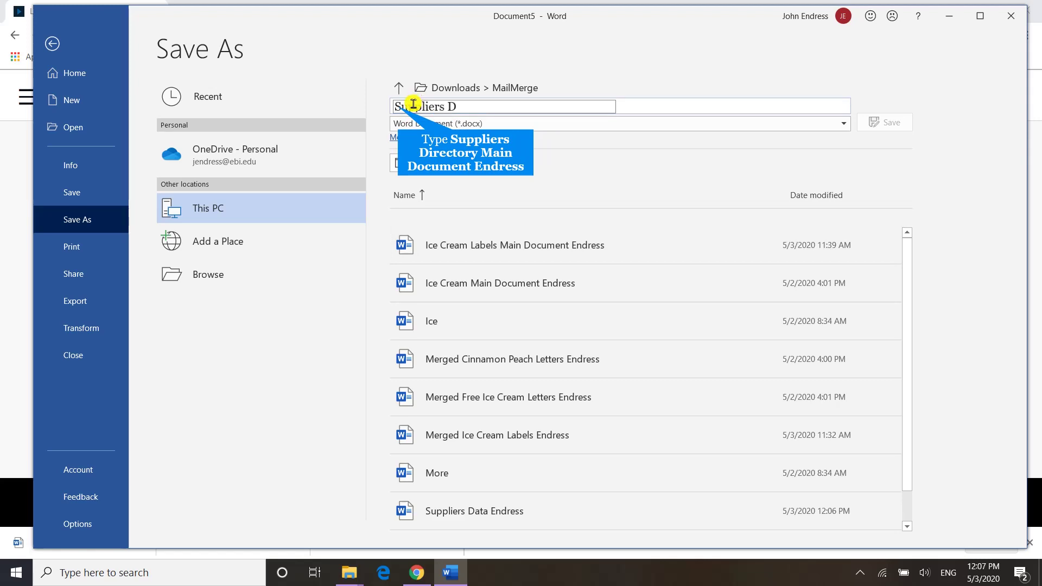
text(irectory Main Document En)
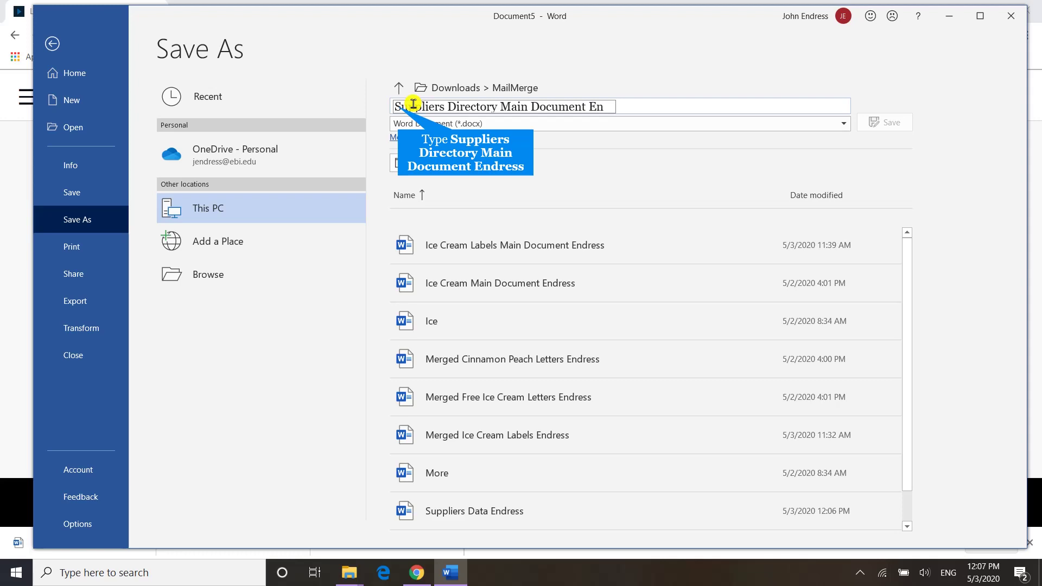
text(dress)
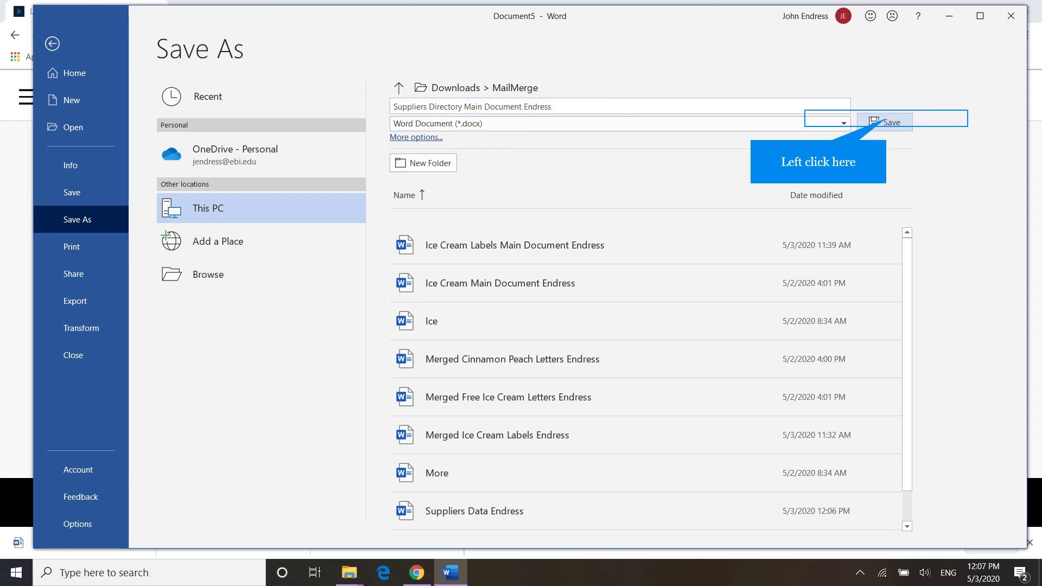
click(887, 121)
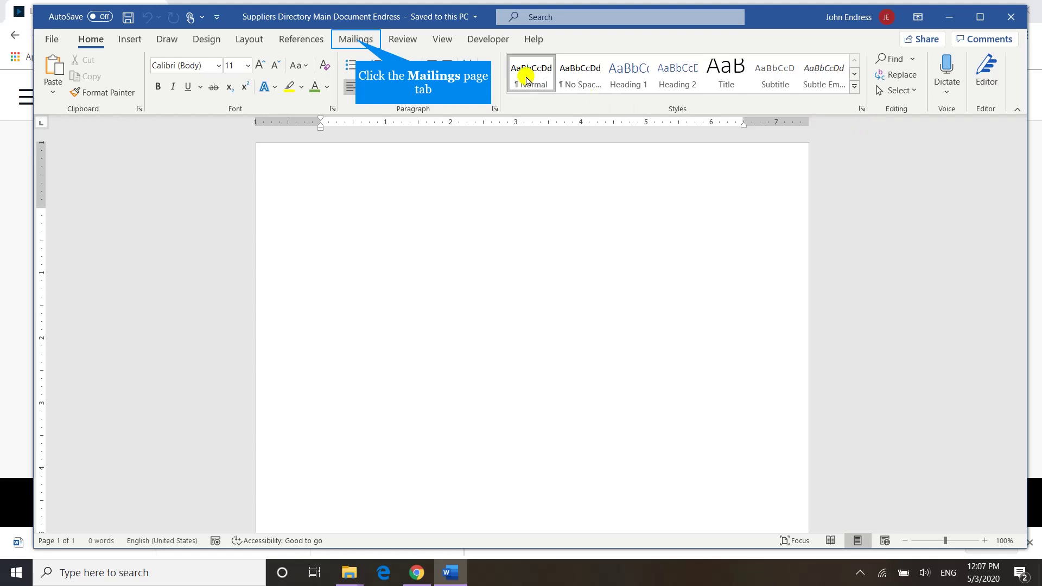
Start a mail merge of type Directory in the blank main document.
click(354, 43)
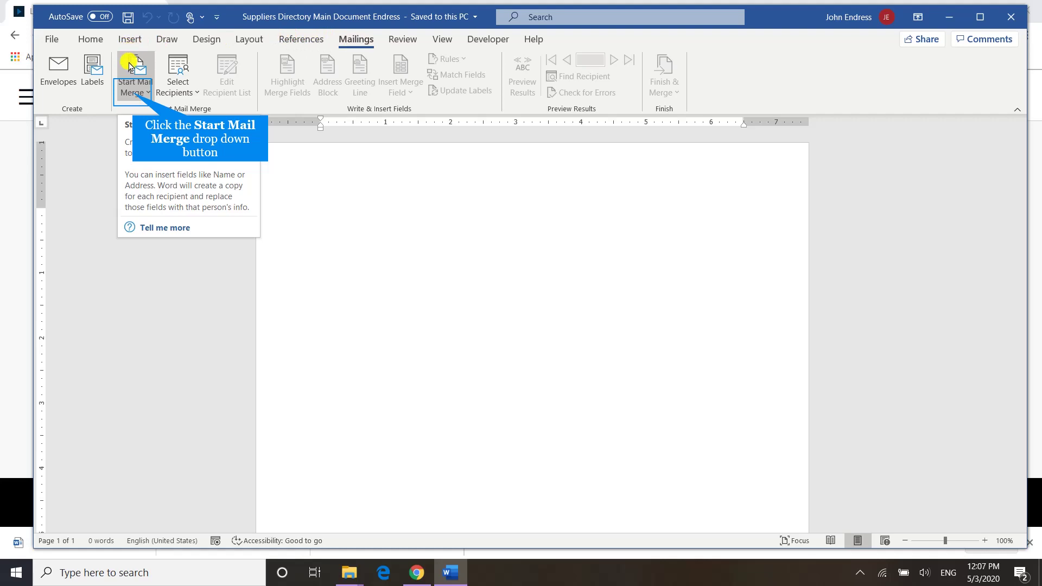
click(134, 96)
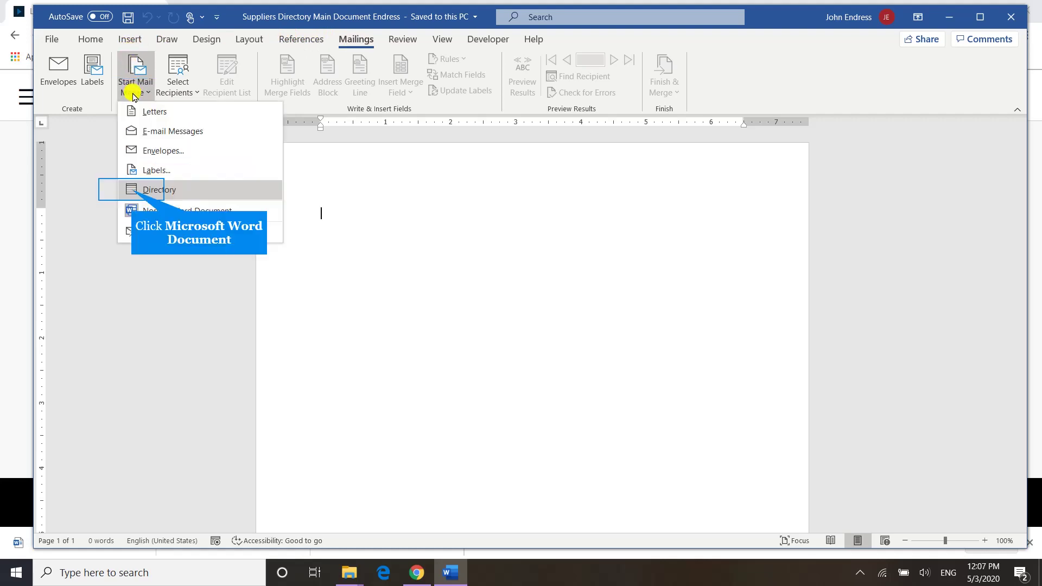
click(133, 193)
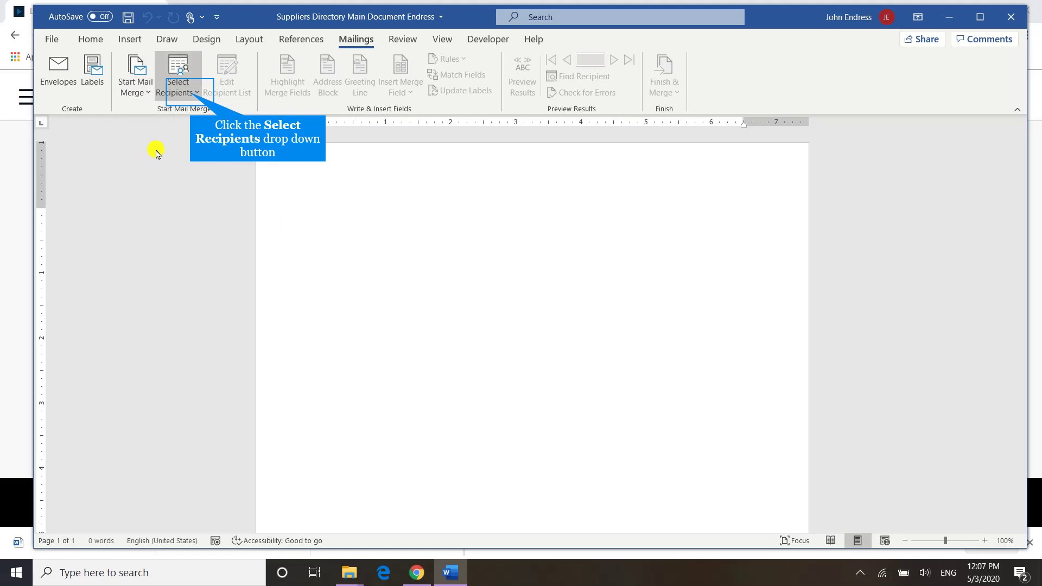
Use the existing "Suppliers Data" document bearing the account holder's surname, from the MailMerge folder in Downloads, as the recipient list.
click(192, 97)
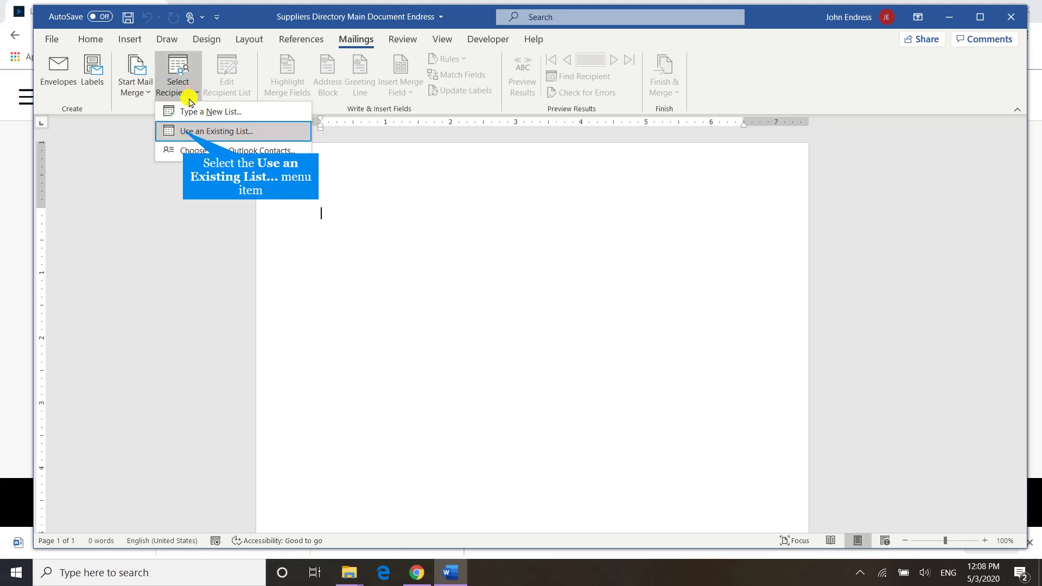
click(183, 133)
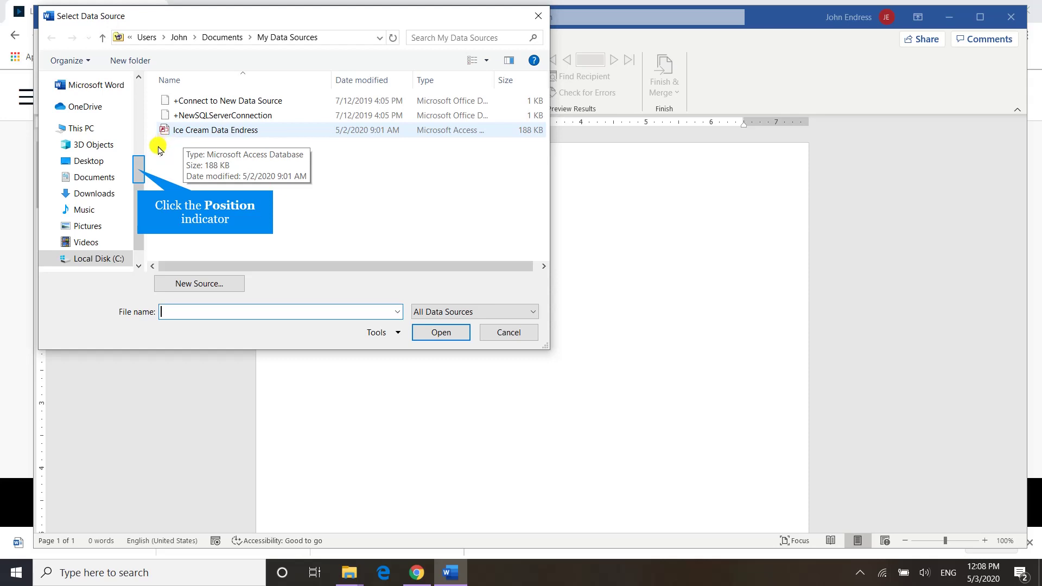
click(138, 168)
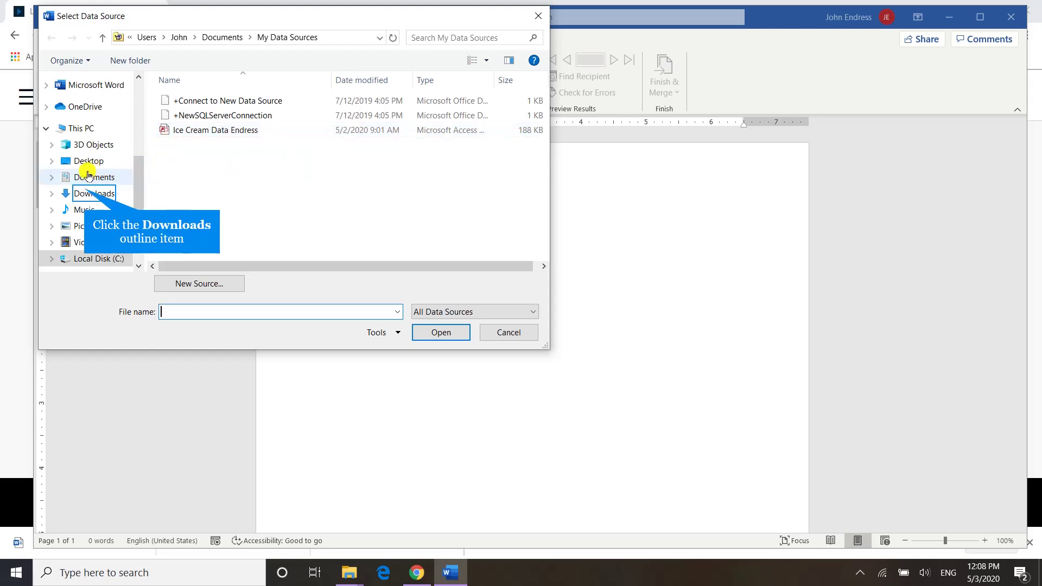
click(84, 190)
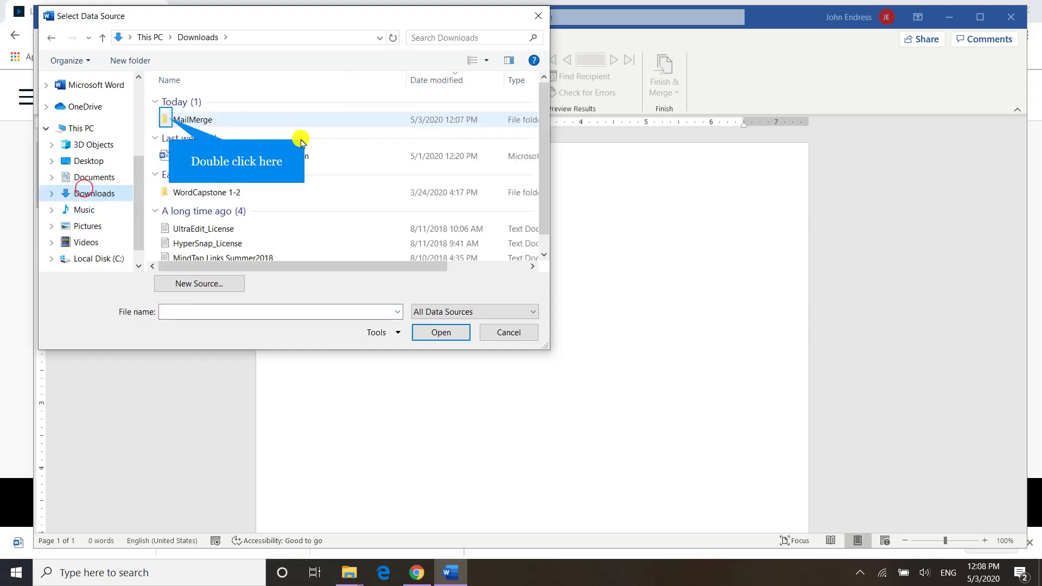
double_click(169, 120)
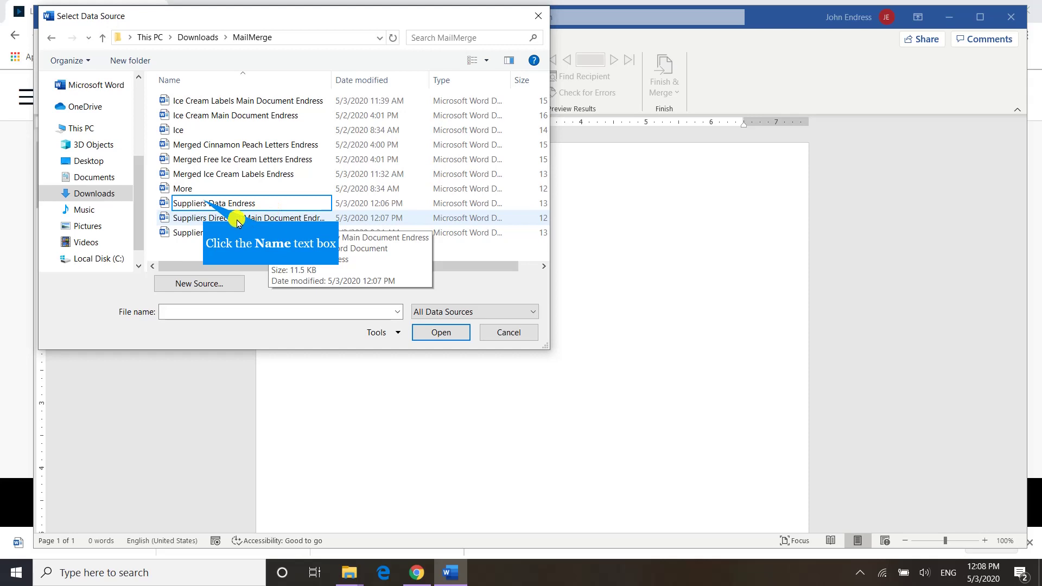
click(206, 205)
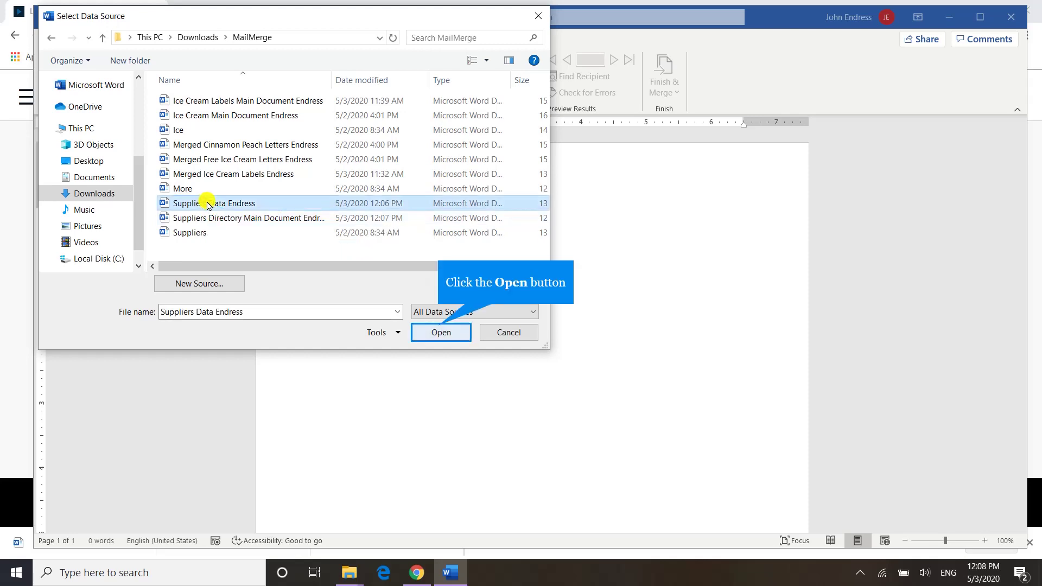
click(440, 330)
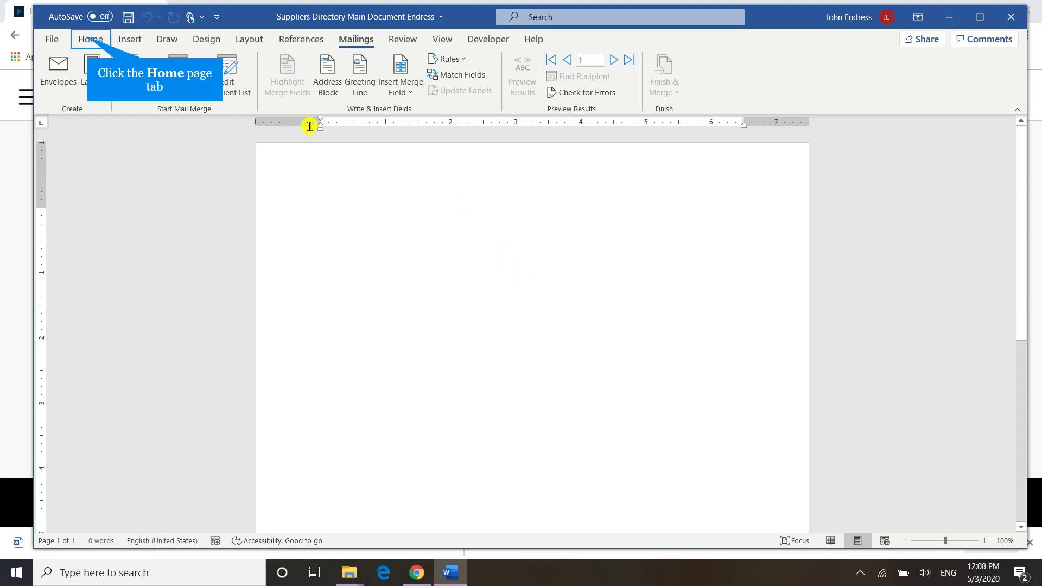
Add a right-aligned tab stop at 6 inches with dot leader style 2 to the empty paragraph.
click(89, 38)
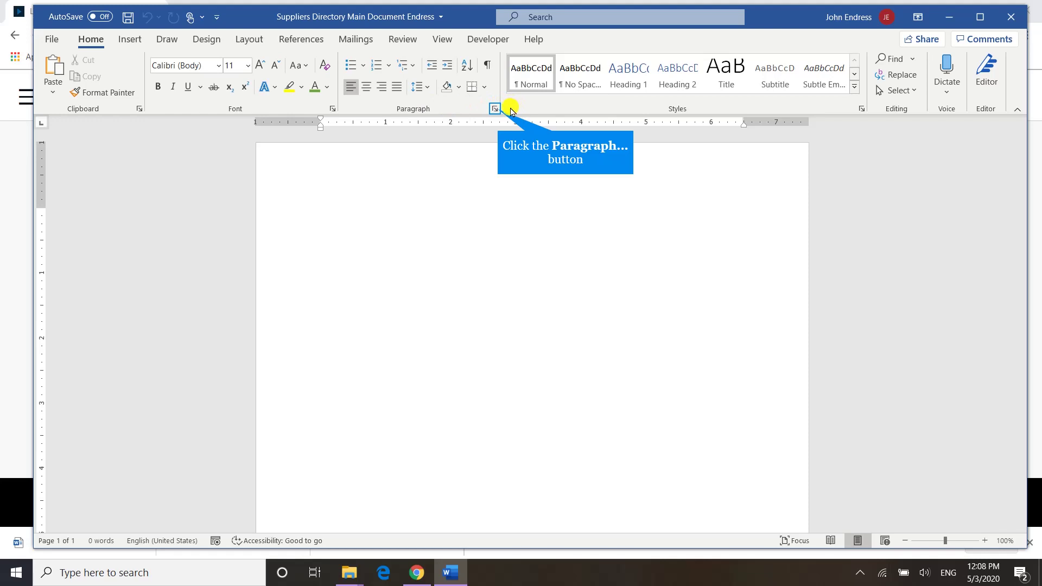
click(495, 109)
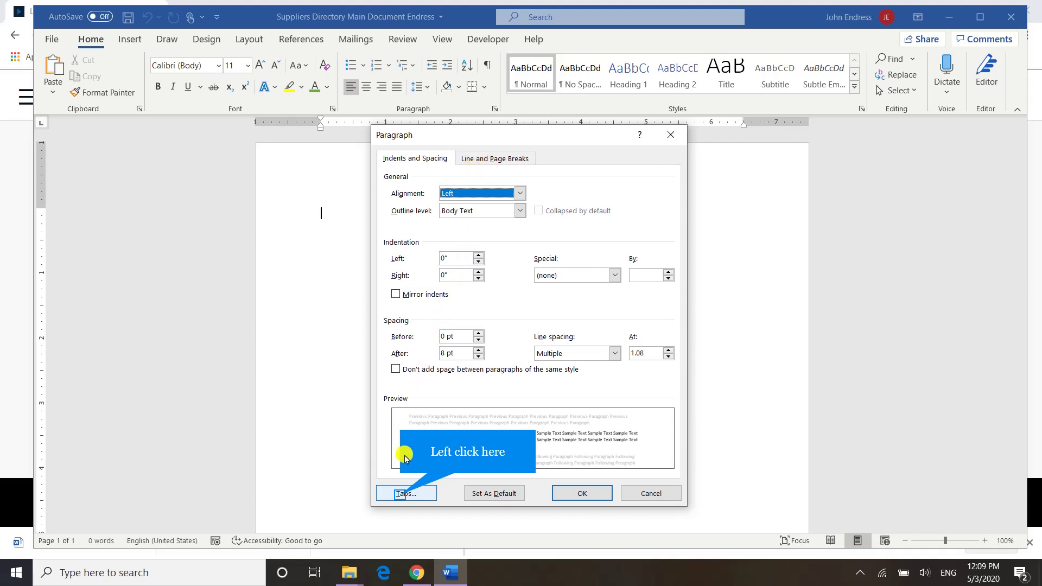
click(401, 495)
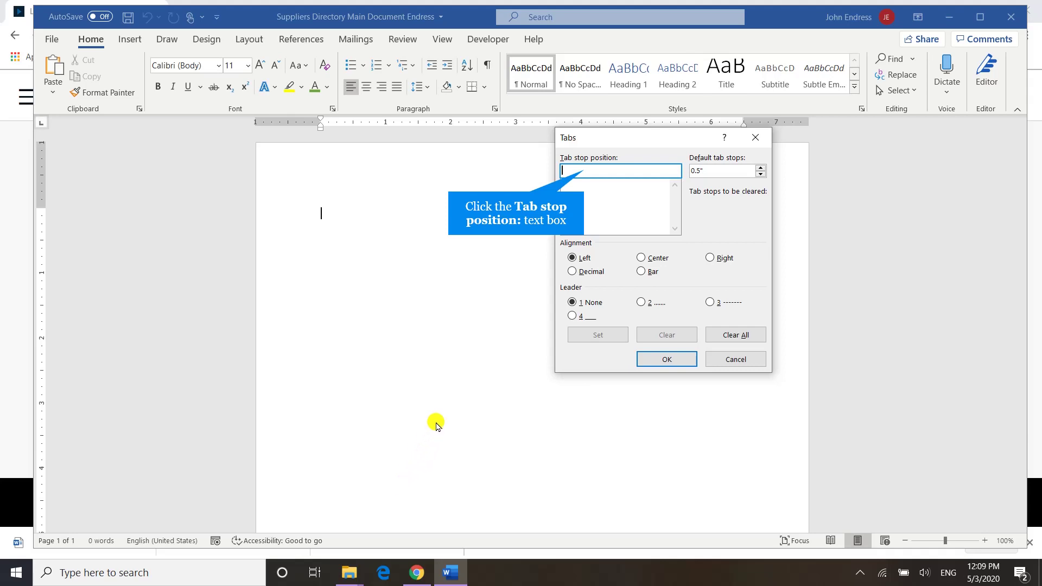
click(584, 170)
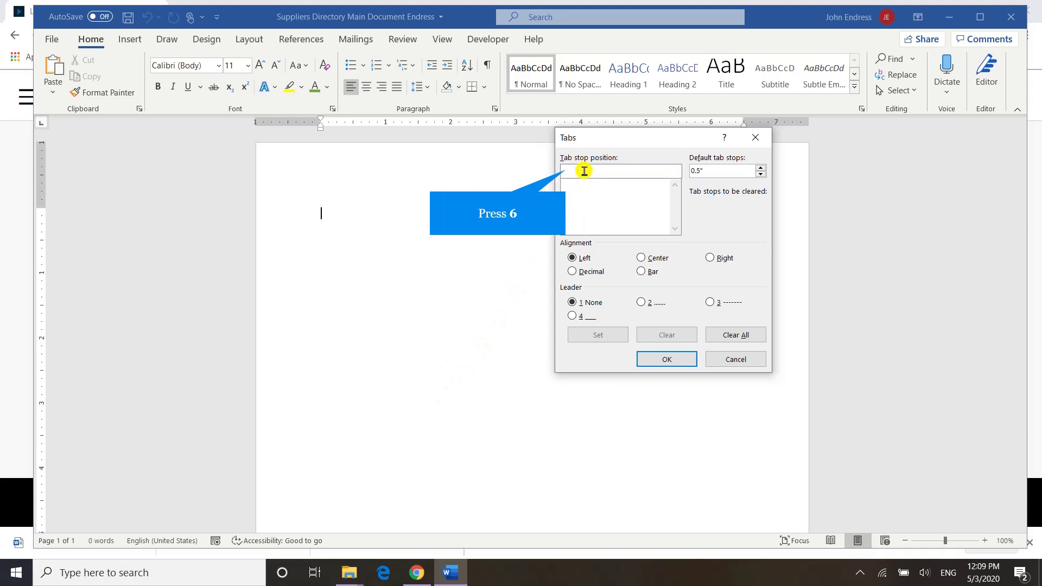
text(6)
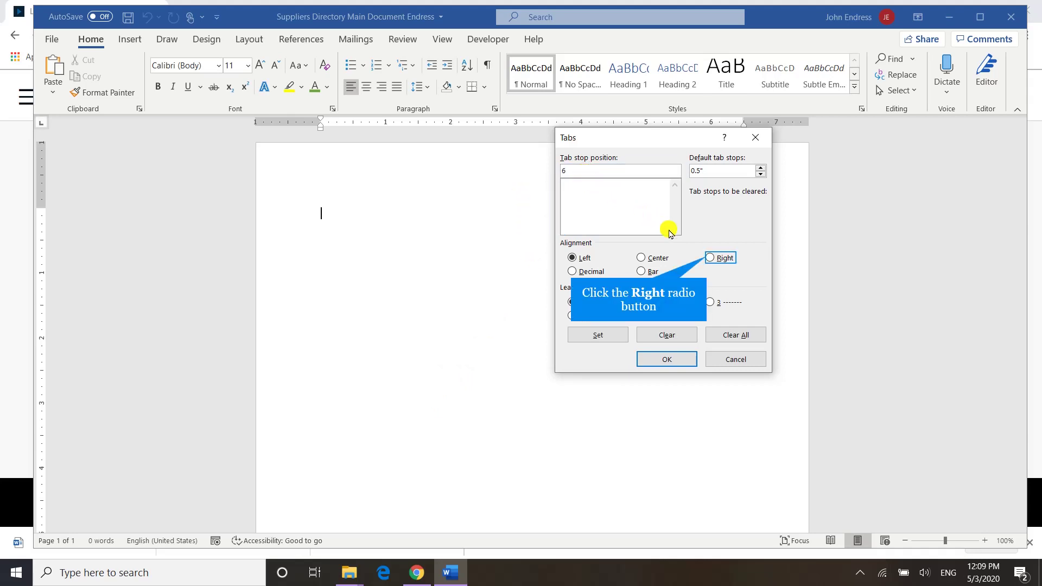
click(708, 258)
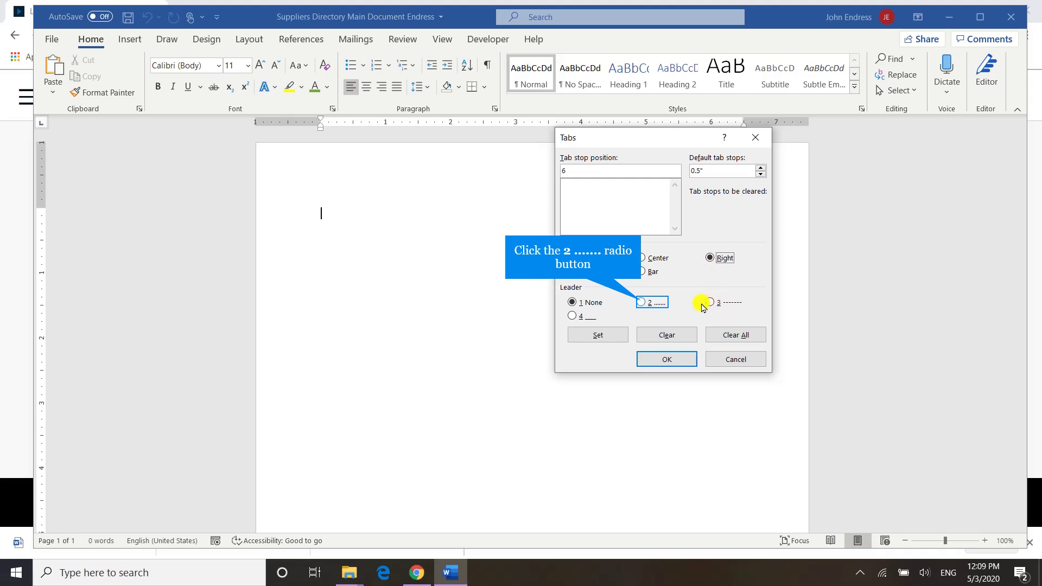
click(649, 305)
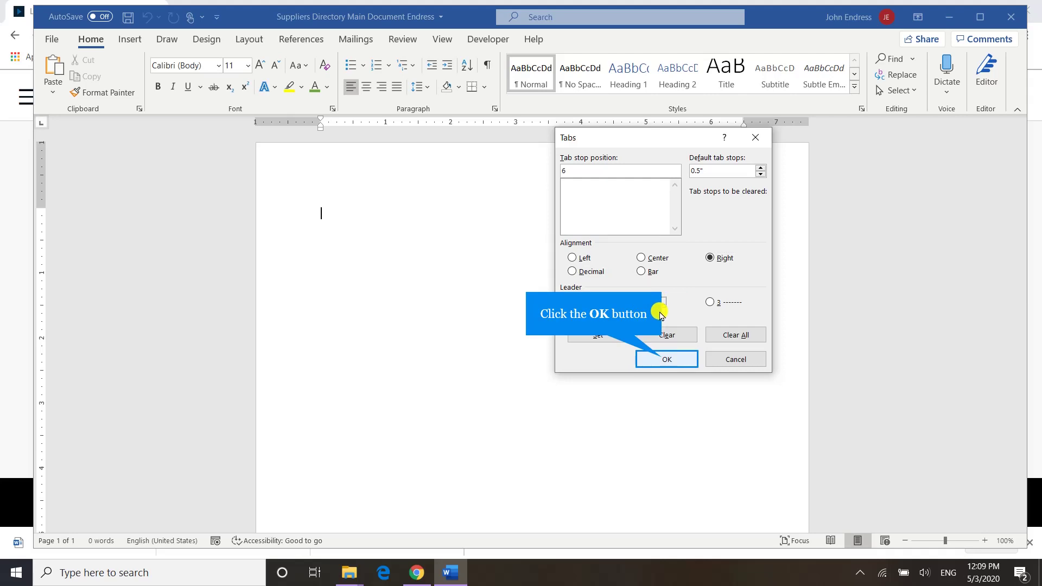
click(664, 359)
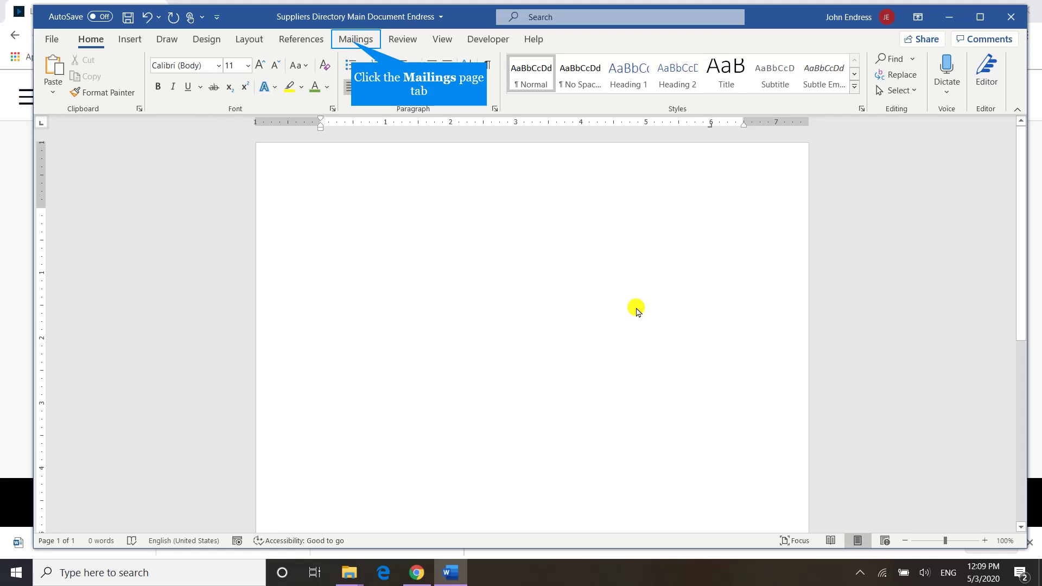
Insert the Contact and Company merge fields on the first line, separated by a comma and a space.
click(352, 44)
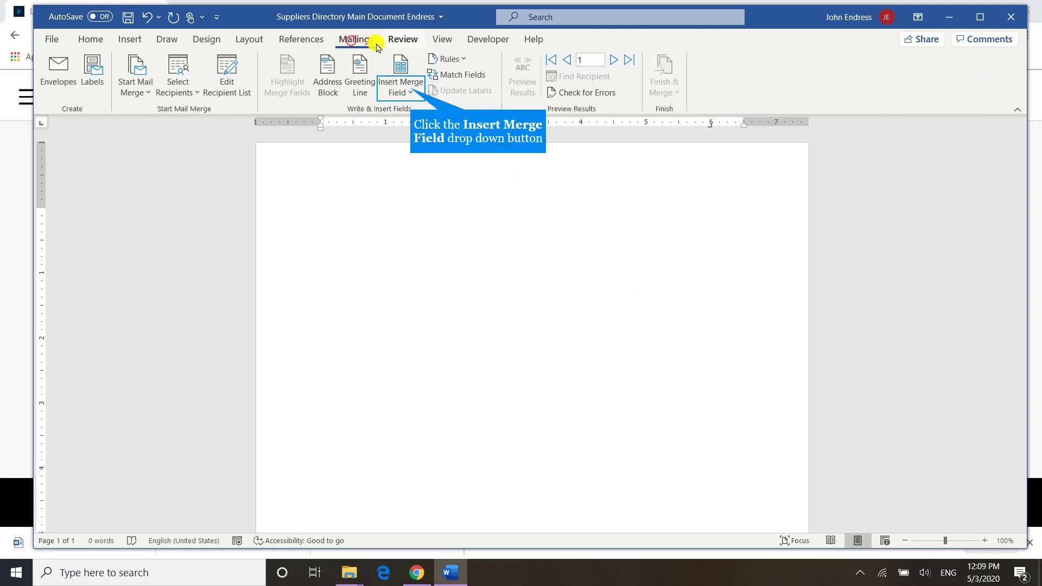
click(411, 93)
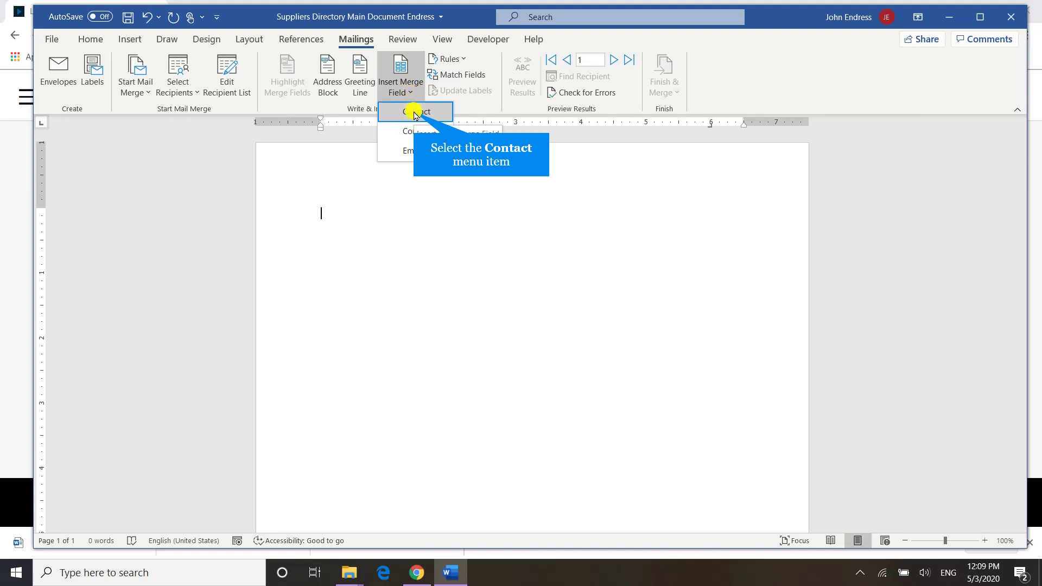
click(415, 112)
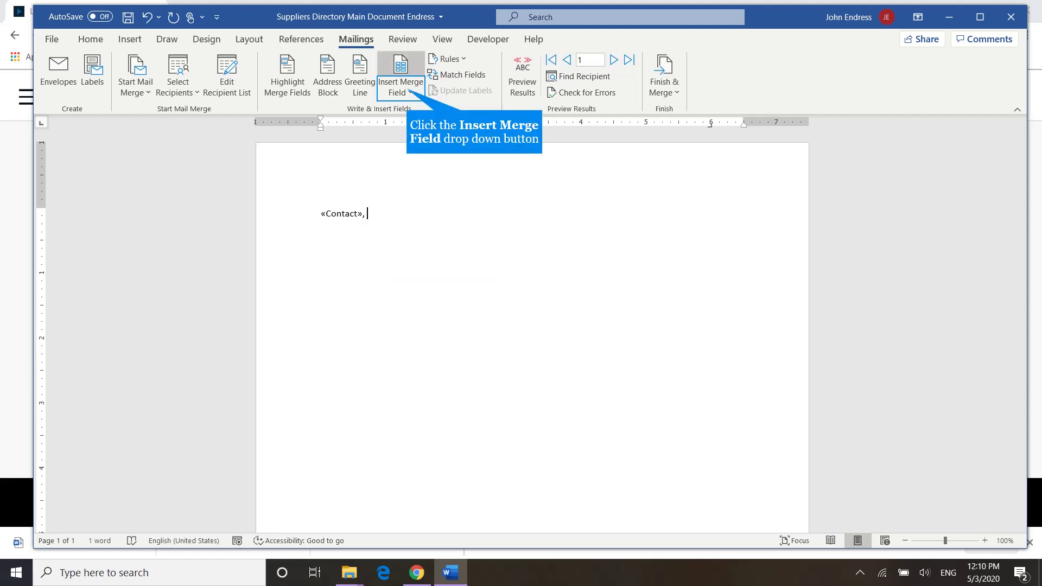
click(401, 88)
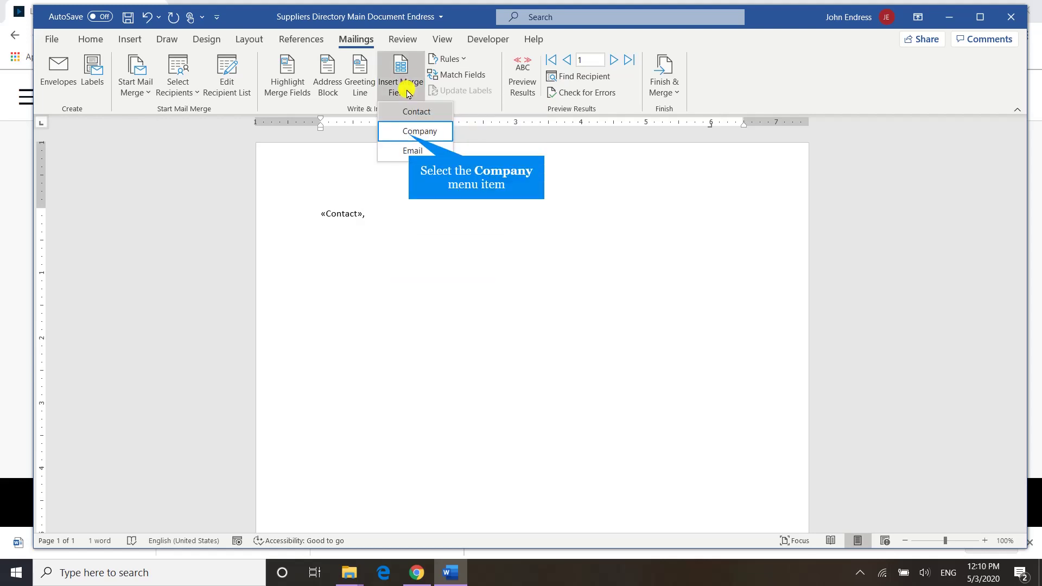
click(411, 132)
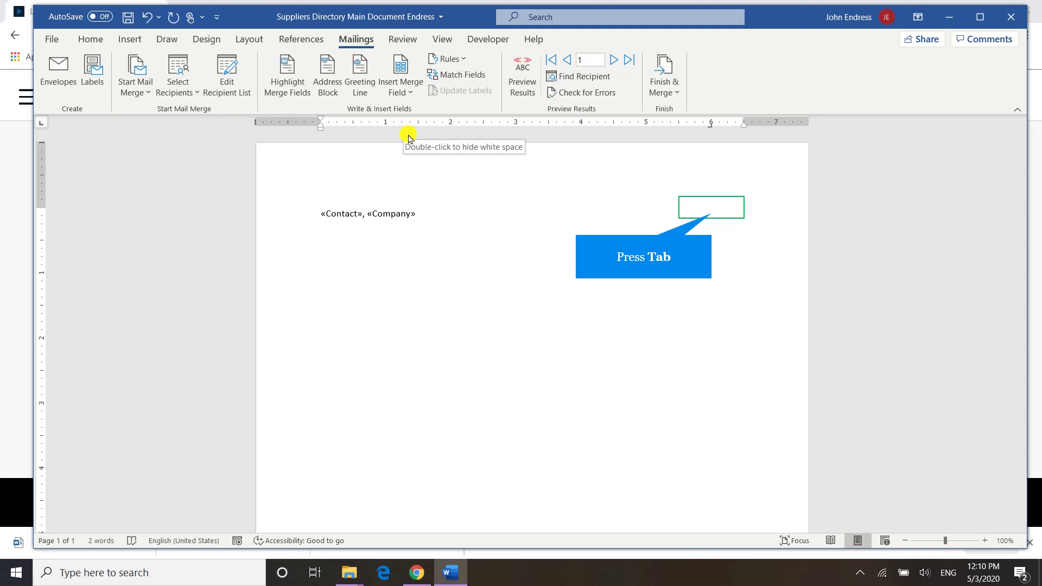
Add the Email merge field at the dot-leader tab stop after Company, and end the line with a new paragraph.
key(Tab)
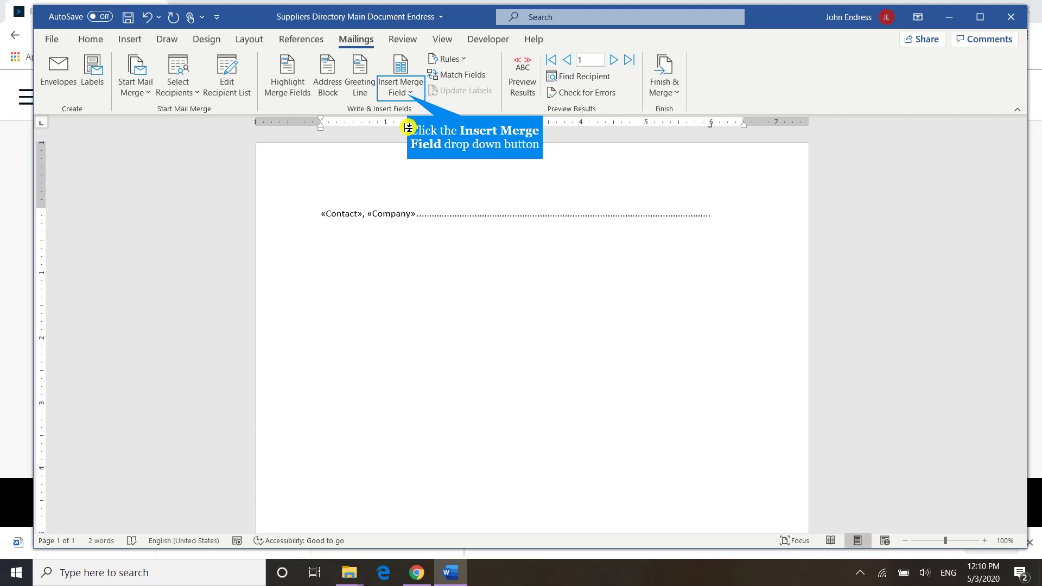
click(408, 95)
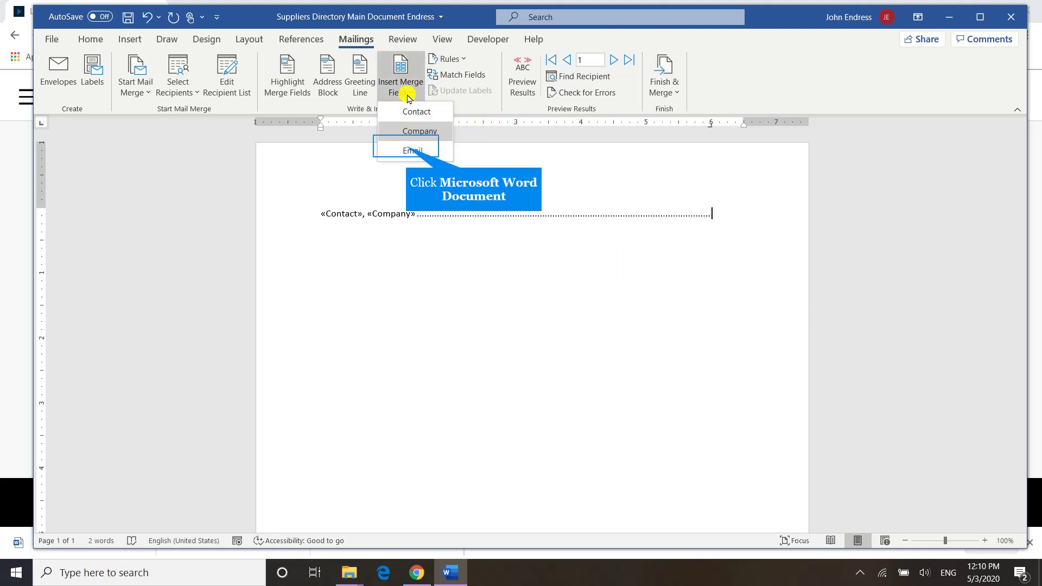
click(411, 150)
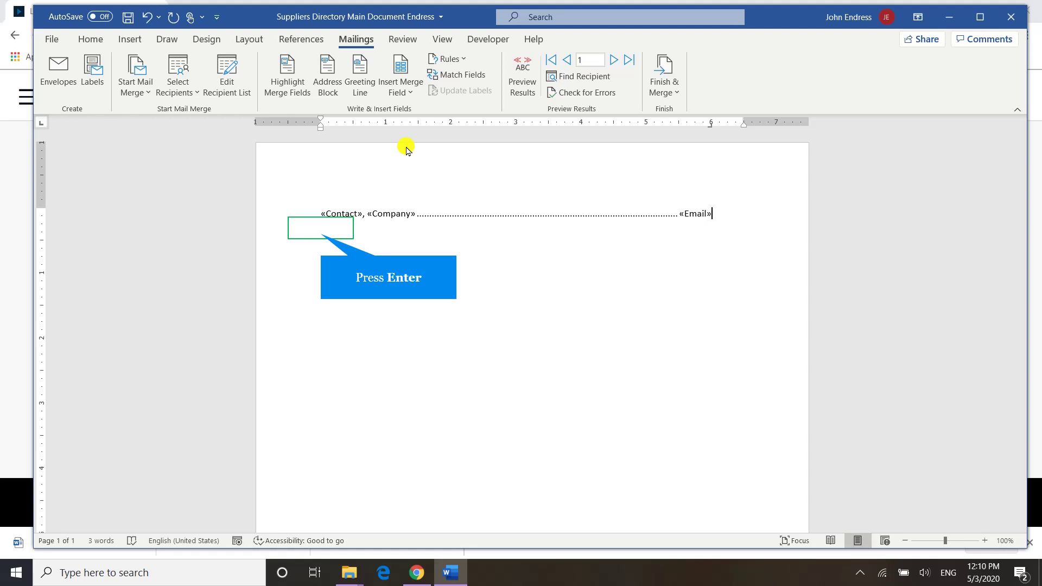
key(Return)
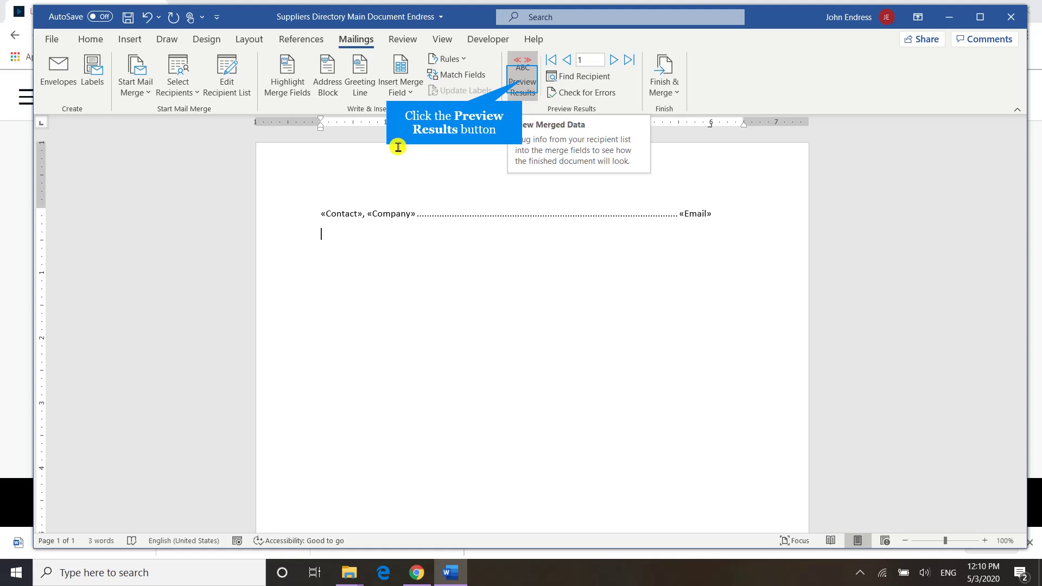
Preview the merged supplier entries from record 1 through record 4, and return to the merge field view.
click(521, 88)
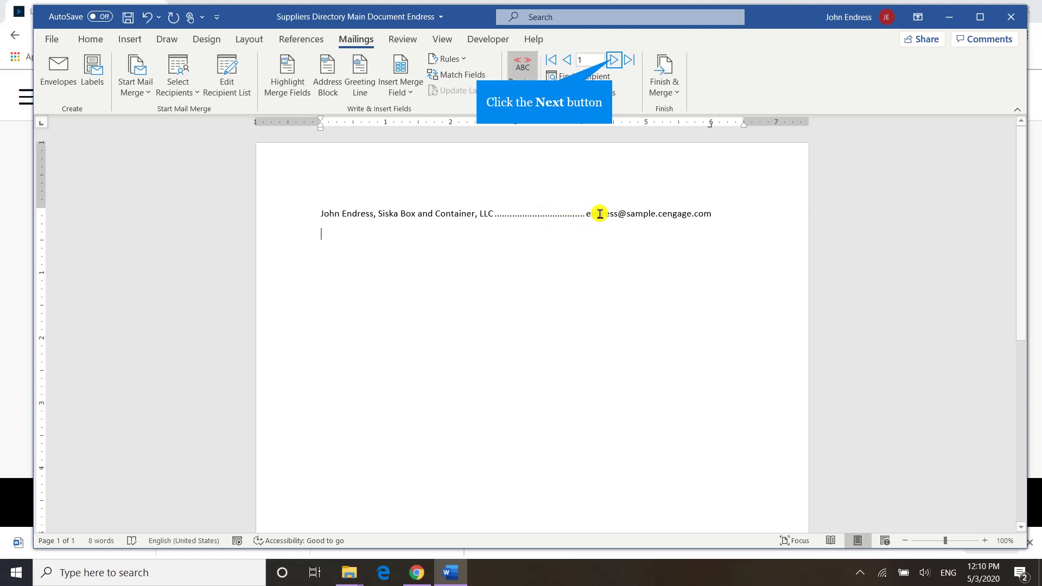
click(613, 64)
click(613, 63)
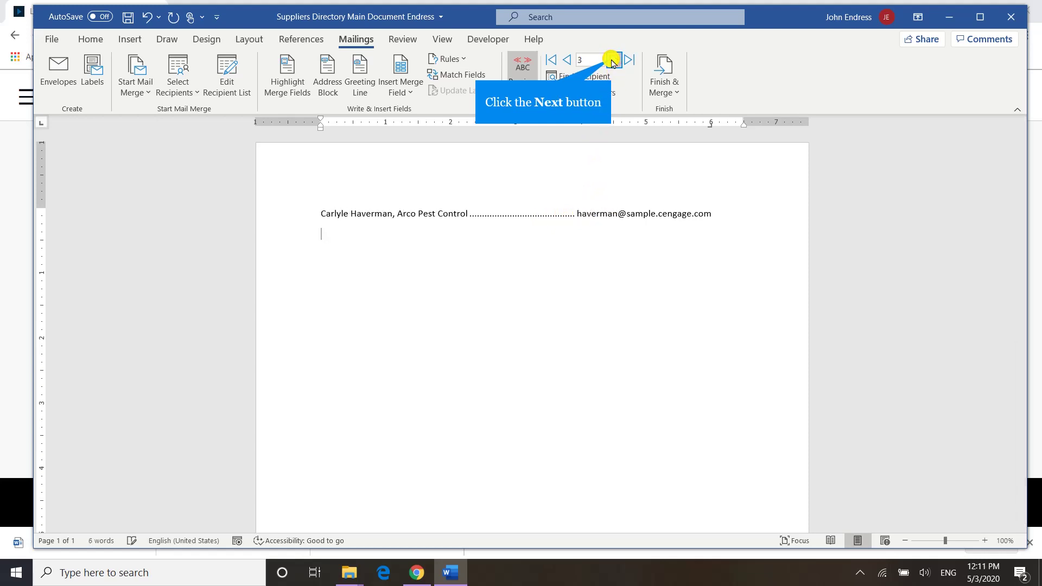
click(613, 63)
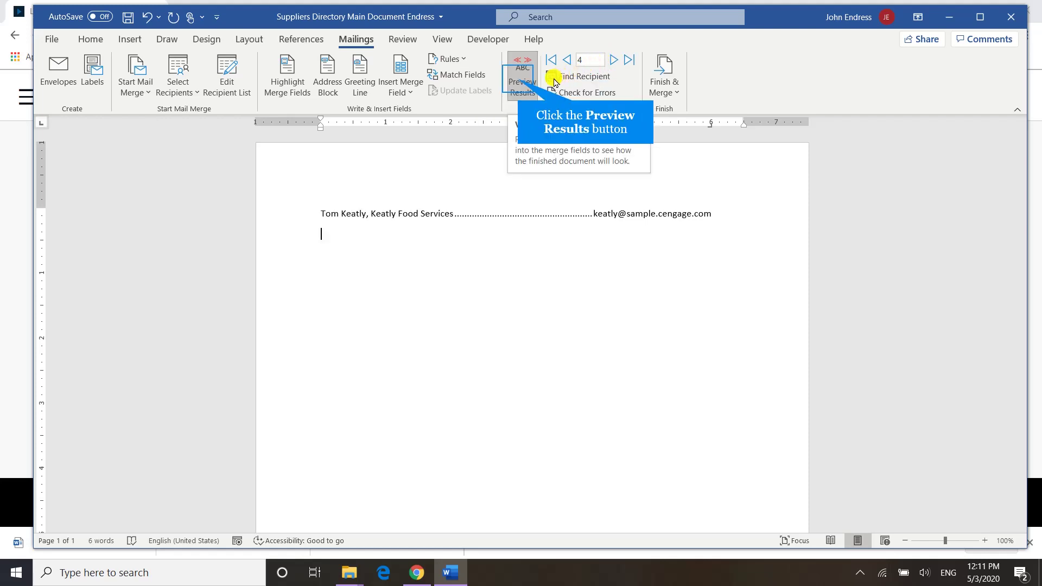
click(522, 82)
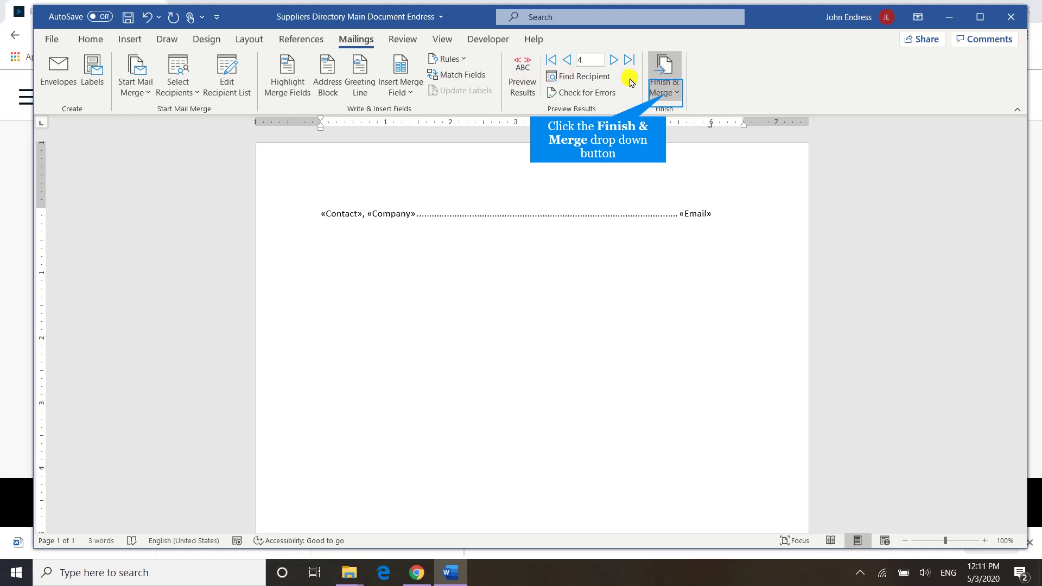
Finish the merge by sending all records to a new document for individual editing.
click(667, 98)
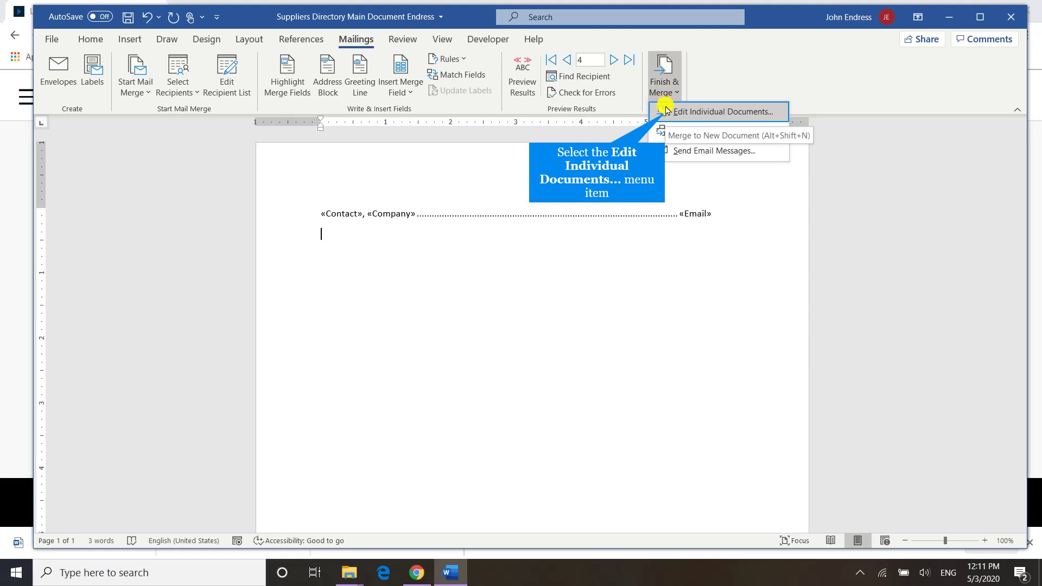
click(667, 111)
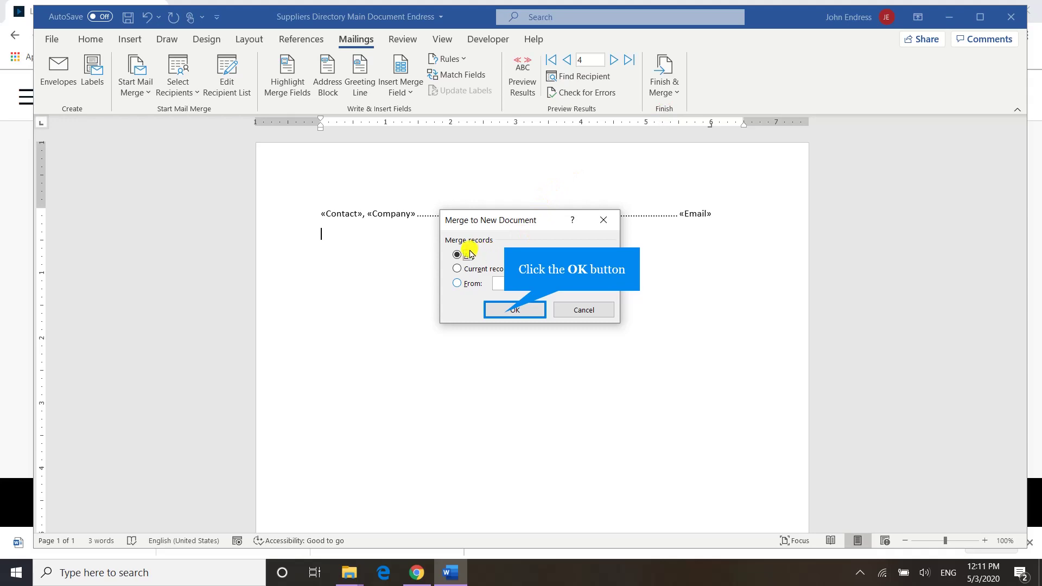
click(499, 314)
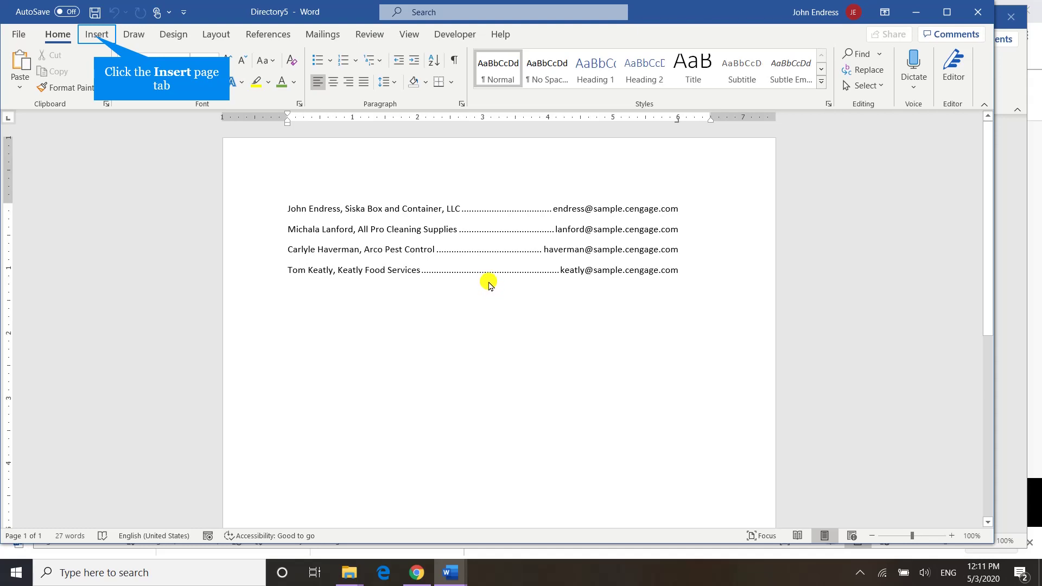
Insert a Blank built-in header in the merged document and enter "Supplier Contacts" as its text.
click(98, 38)
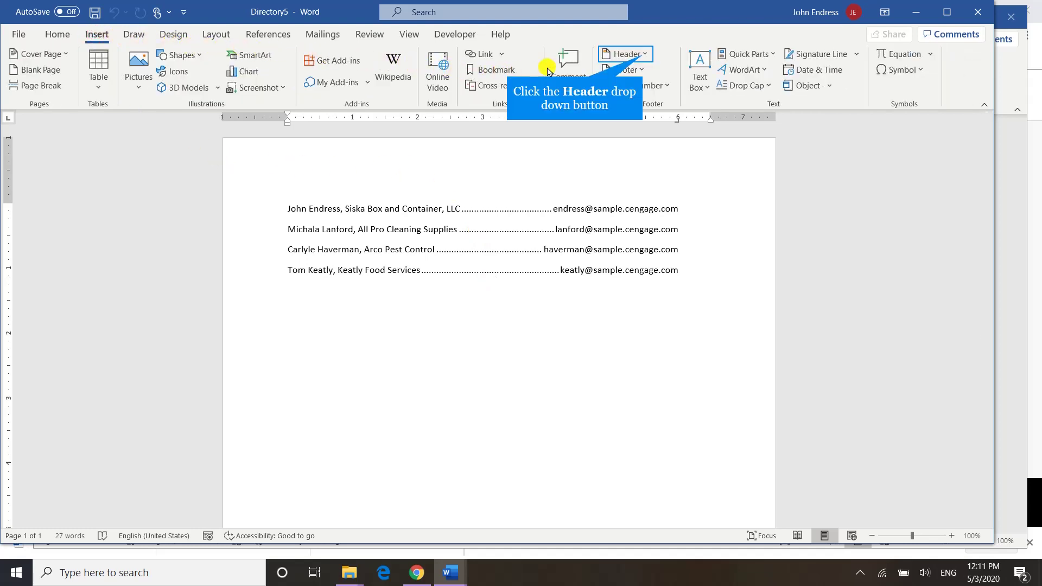
click(611, 62)
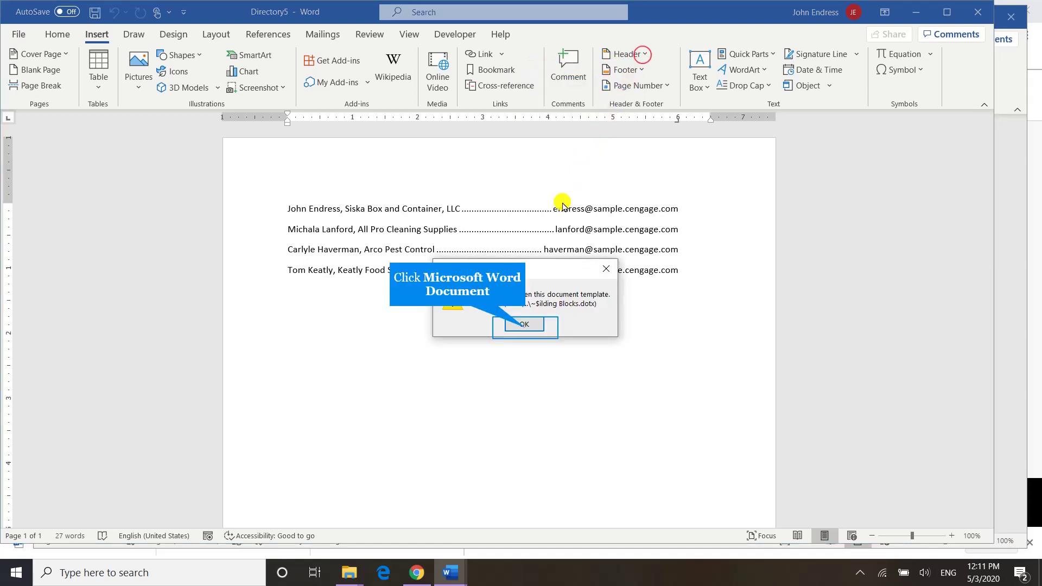
click(531, 332)
click(525, 327)
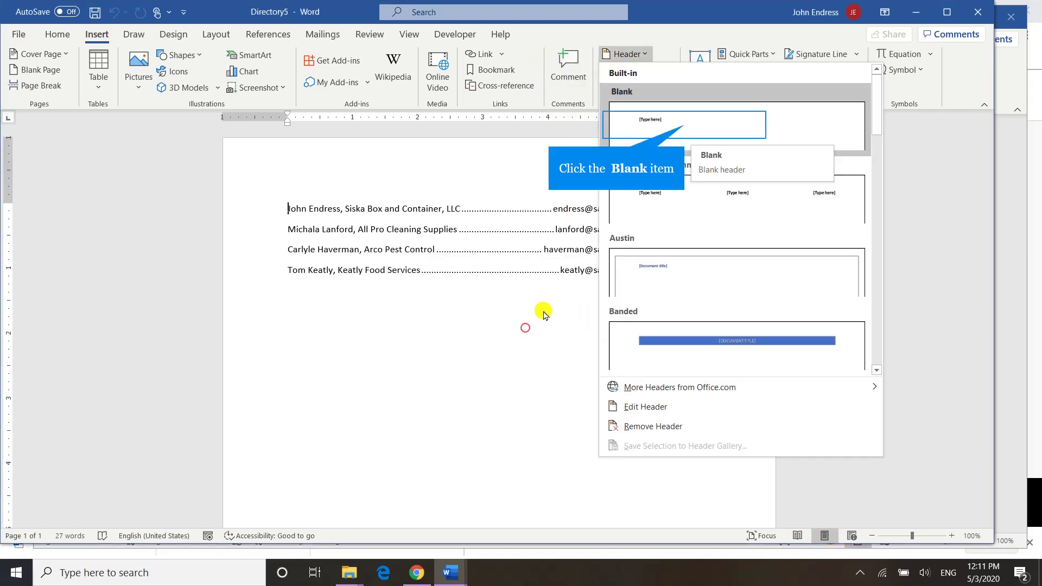
click(688, 132)
text(Supplie)
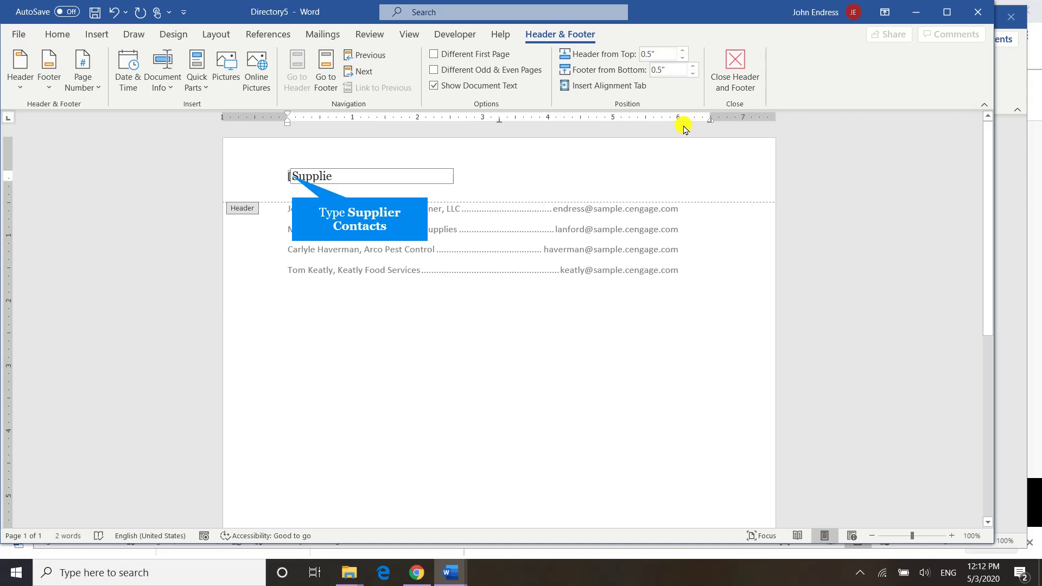
text(r Contacts)
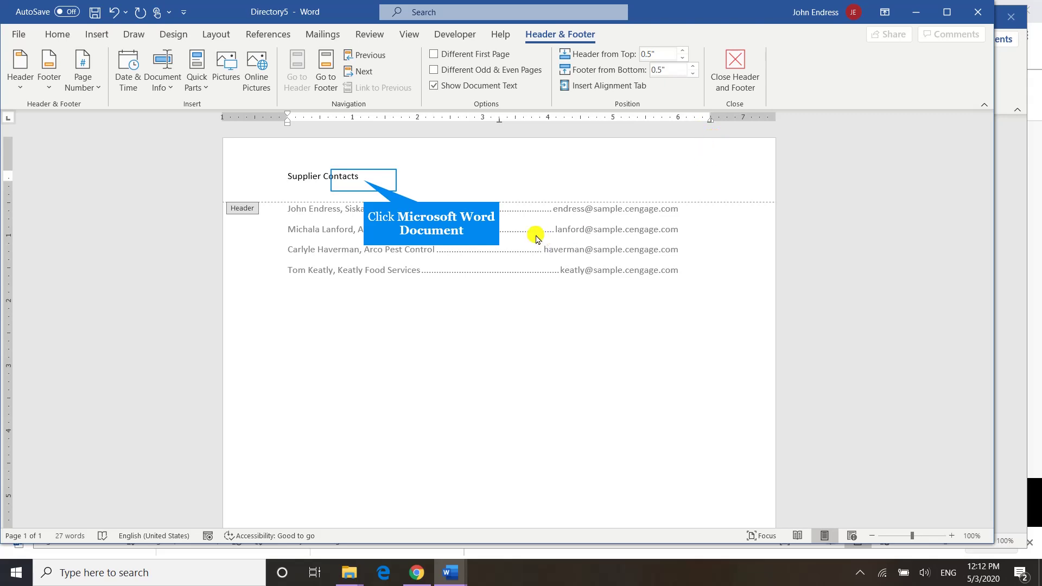
Format the "Supplier Contacts" header text as 22-point Times New Roman in Green, Accent 6.
drag(364, 180, 282, 176)
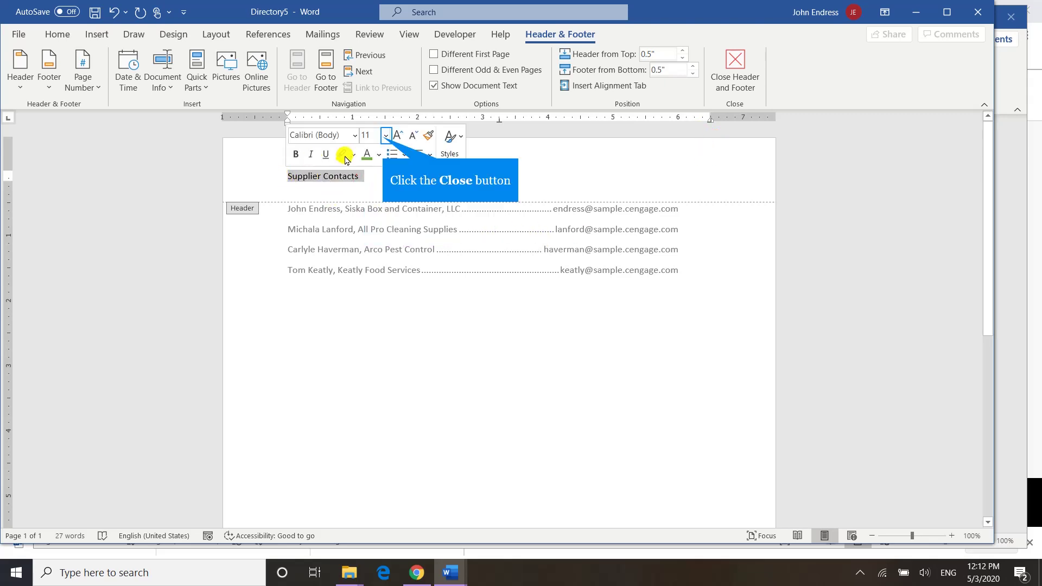
click(386, 136)
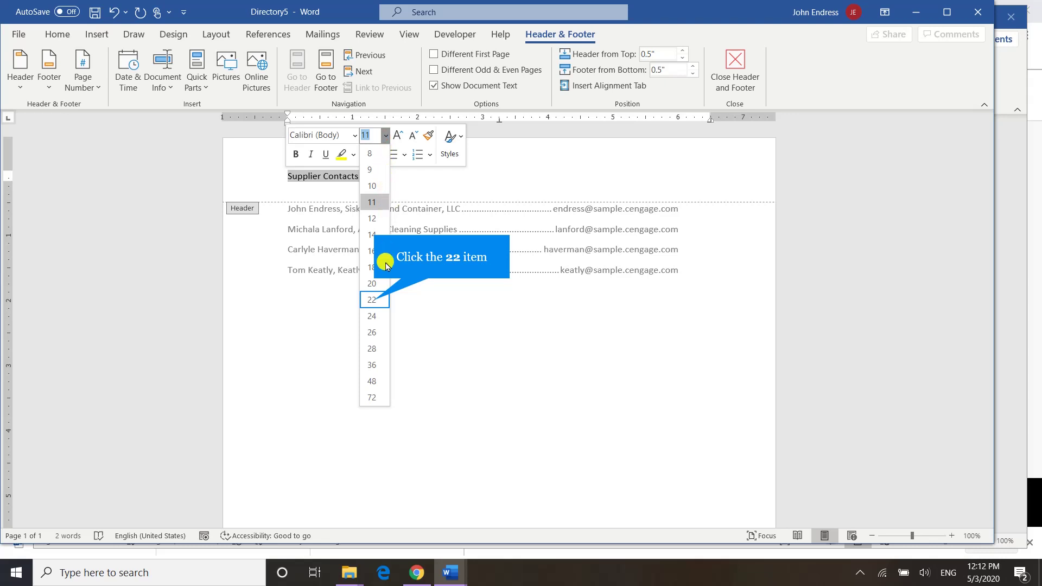
click(375, 300)
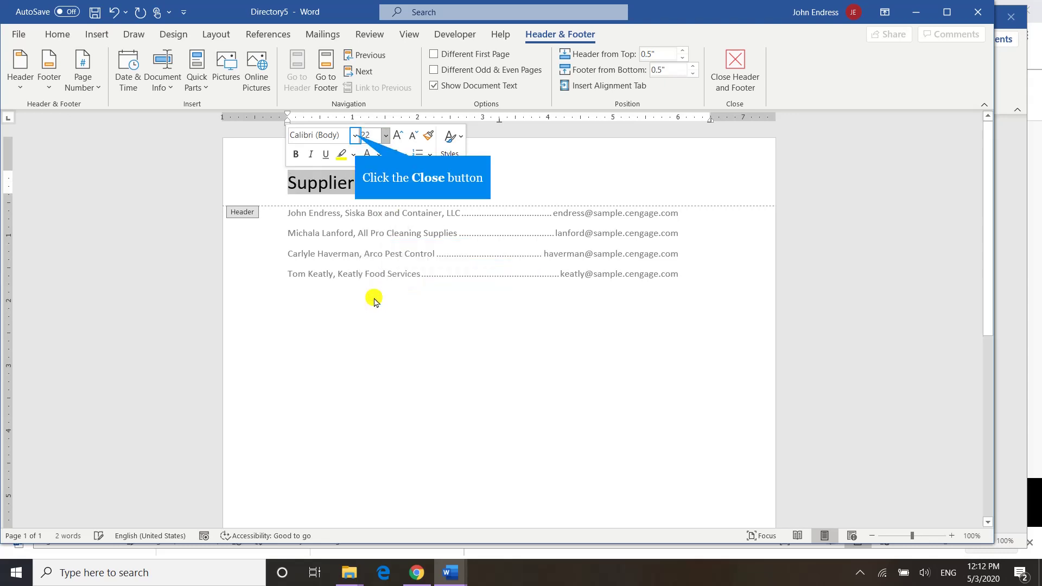
click(355, 140)
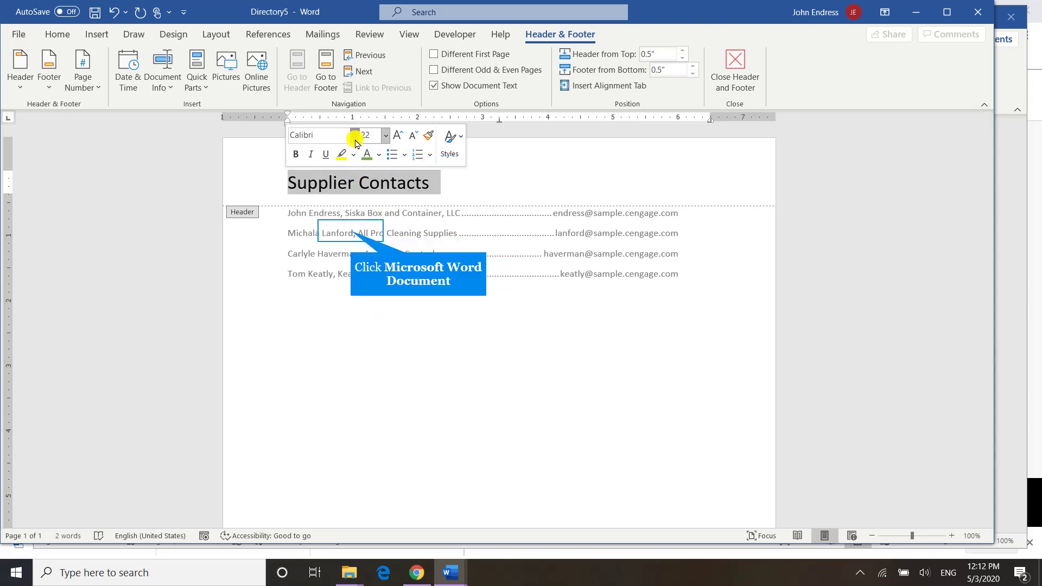
click(351, 227)
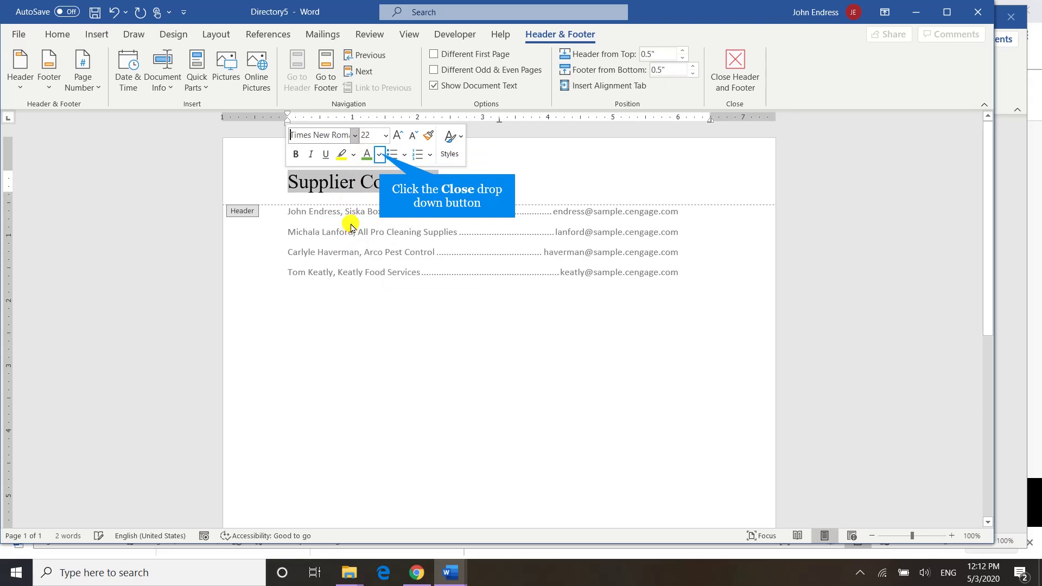
click(380, 154)
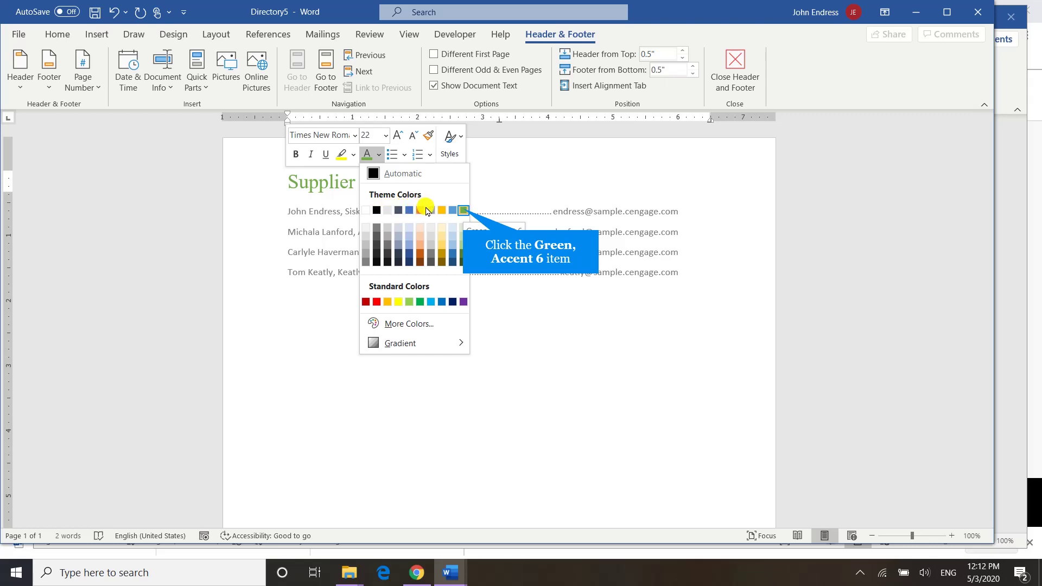
click(463, 212)
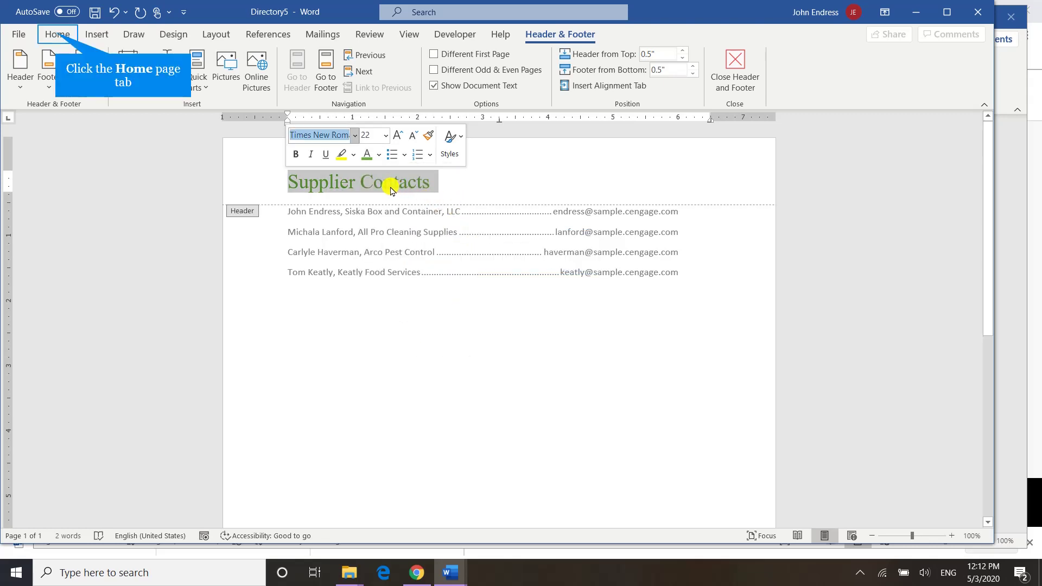
Center the "Supplier Contacts" title in the header and close header editing.
click(55, 34)
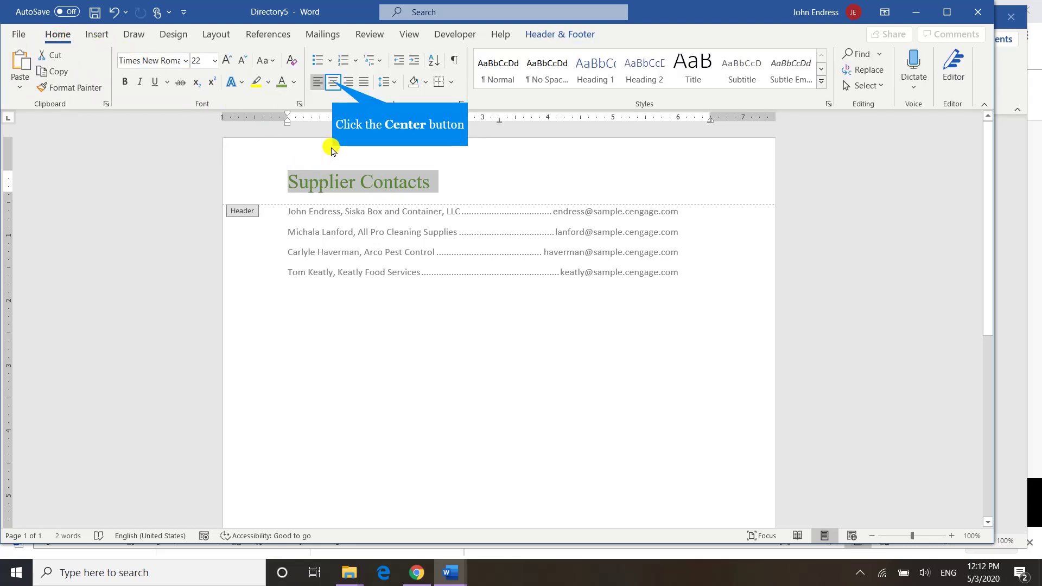
click(336, 81)
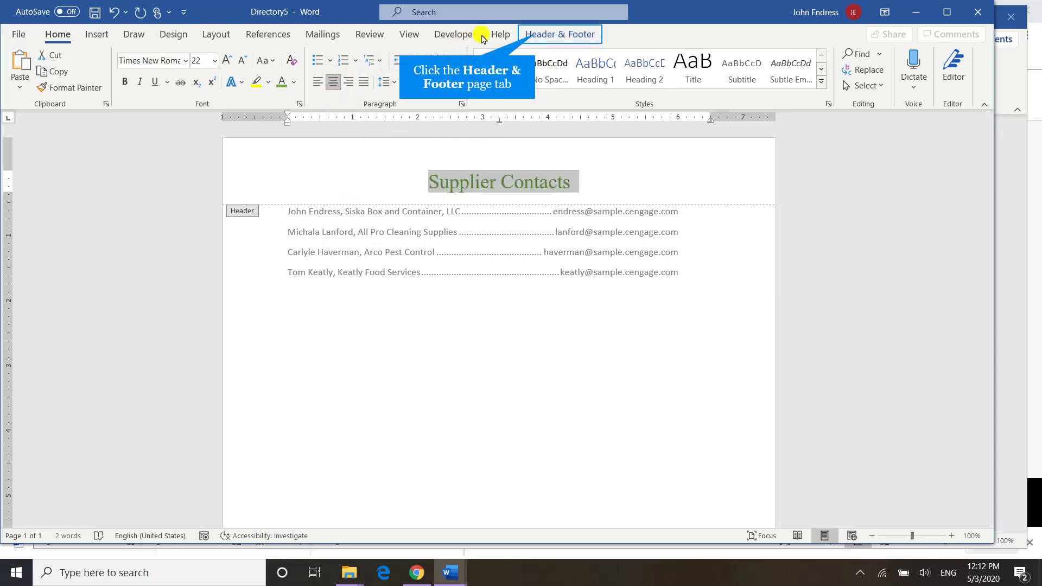
click(537, 34)
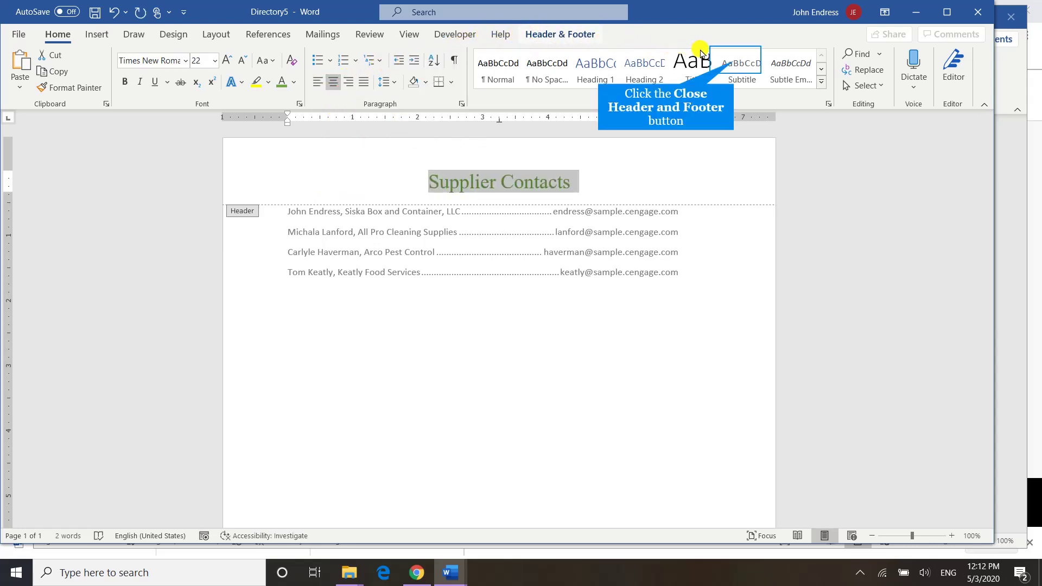